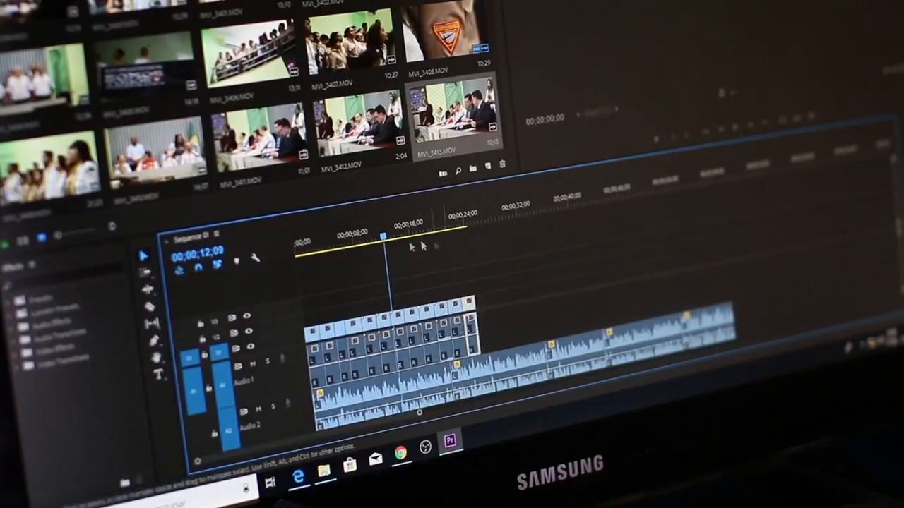
left_click_drag(385, 238, 450, 249)
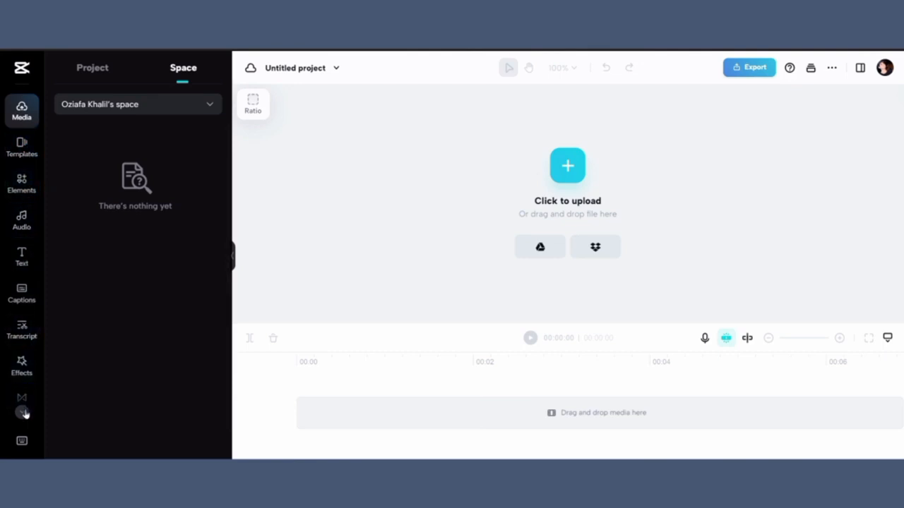
Step: Upload the video DJI_0287 from this device into the project
scroll(25, 415, "down", 1)
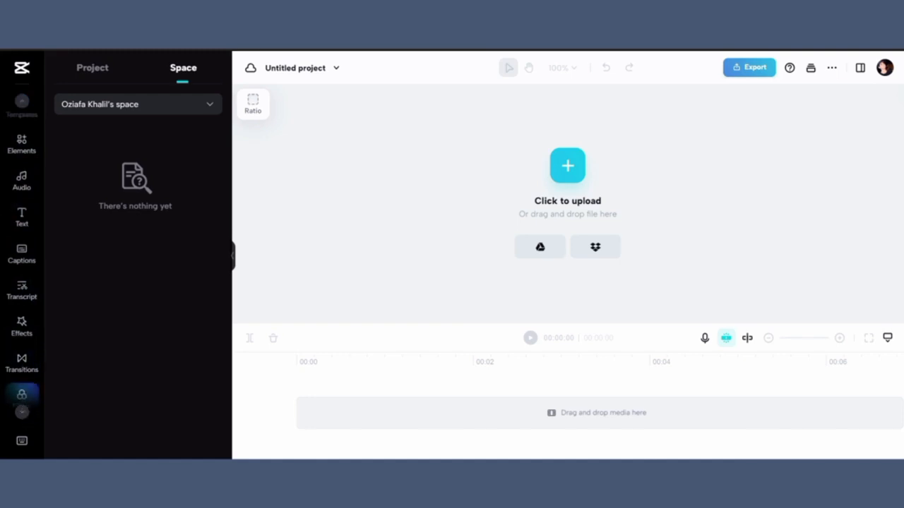
left_click(112, 73)
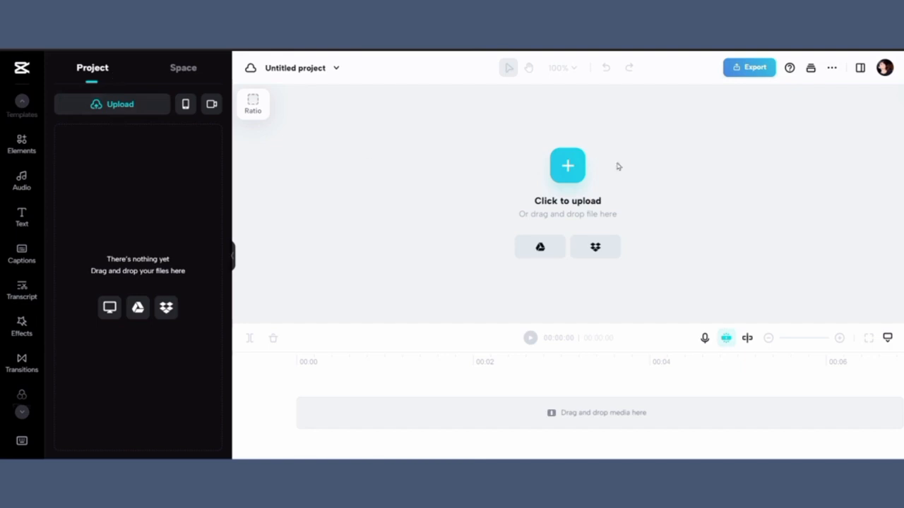
left_click(566, 168)
left_click(501, 92)
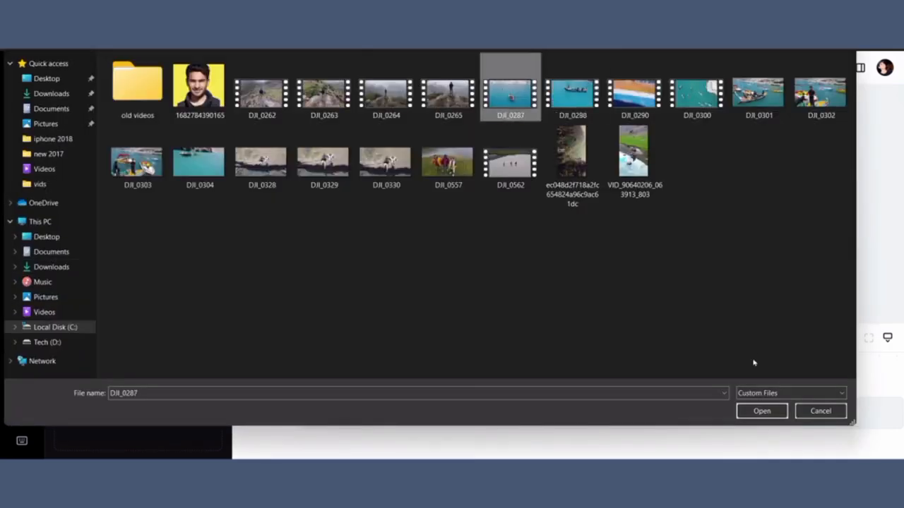
left_click(761, 411)
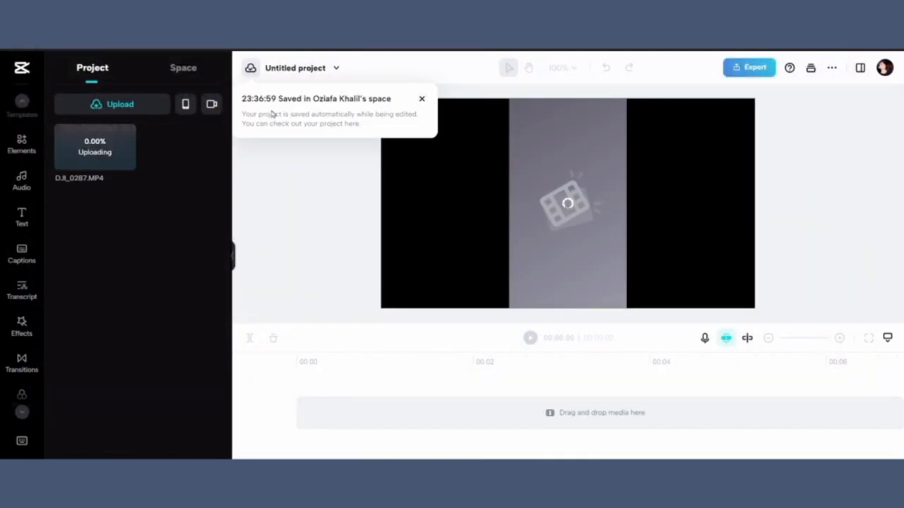
Step: Upload DJI_0328, DJI_0329, DJI_0330, DJI_0557 and DJI_0562 together from this device into the project media
mouse_move(124, 110)
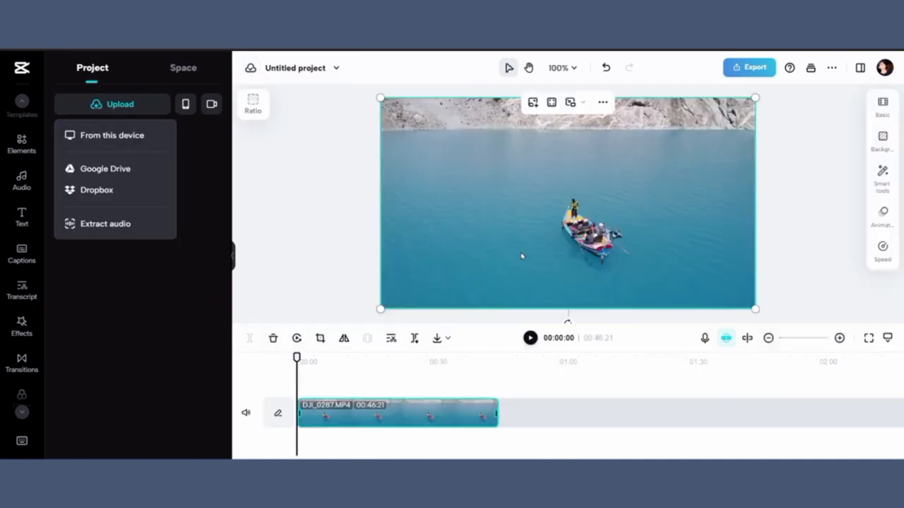
left_click(124, 113)
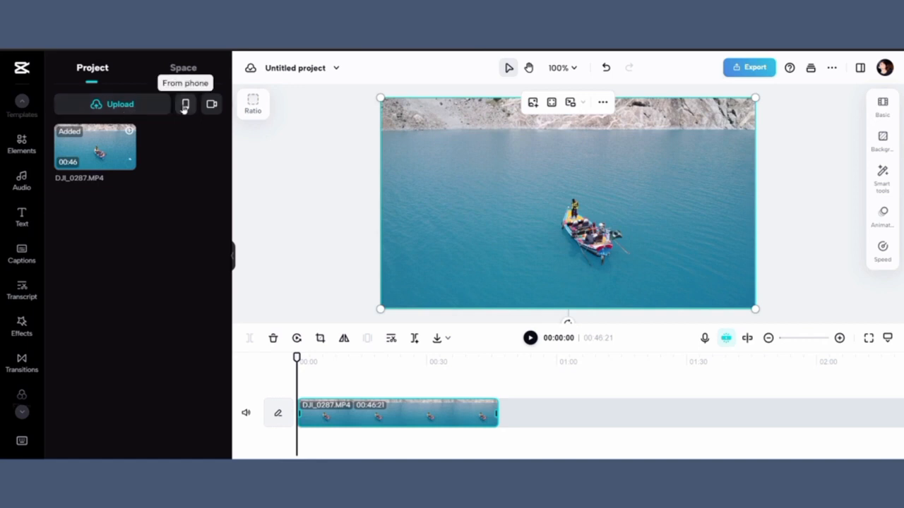
left_click(109, 110)
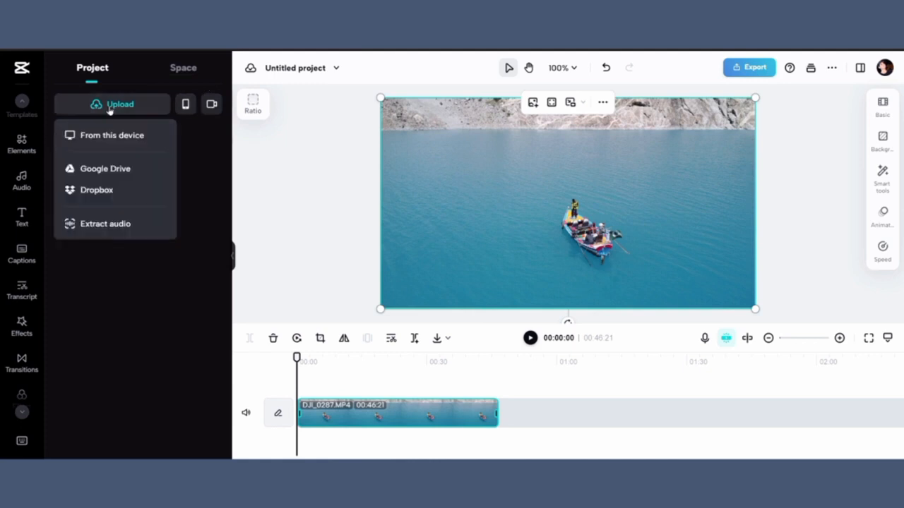
left_click(110, 136)
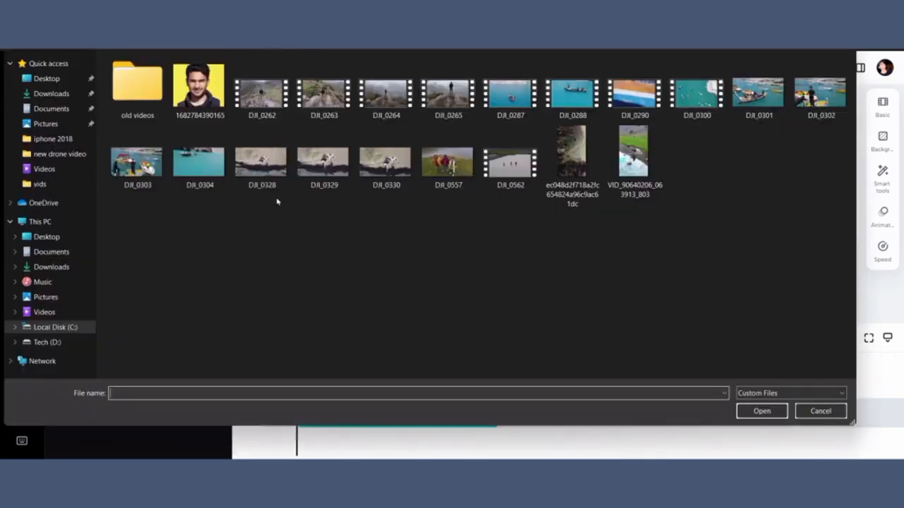
left_click_drag(274, 224, 500, 157)
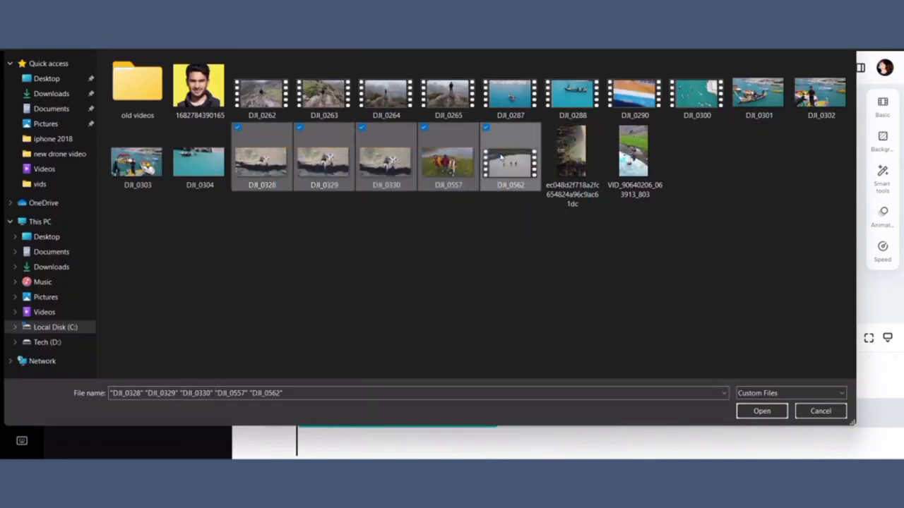
left_click(747, 411)
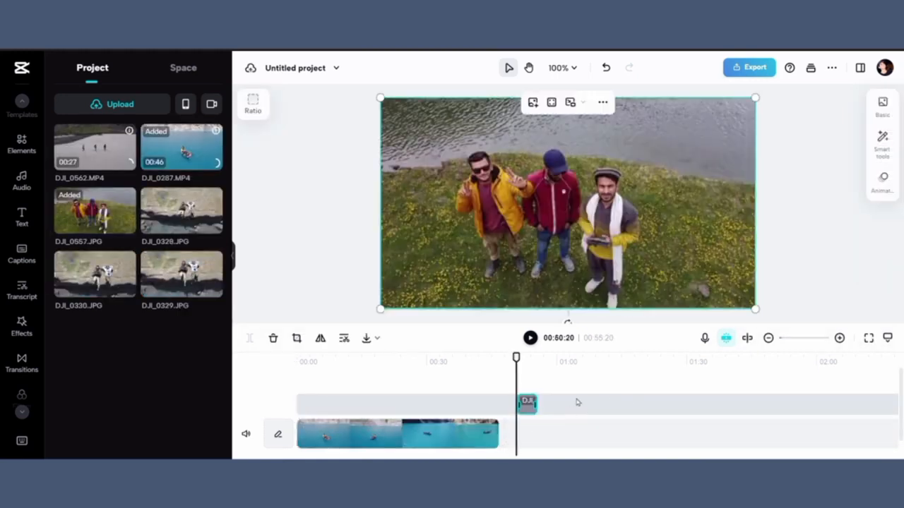
Step: Delete the DJI_0557 image clip from the upper timeline track
left_click(419, 366)
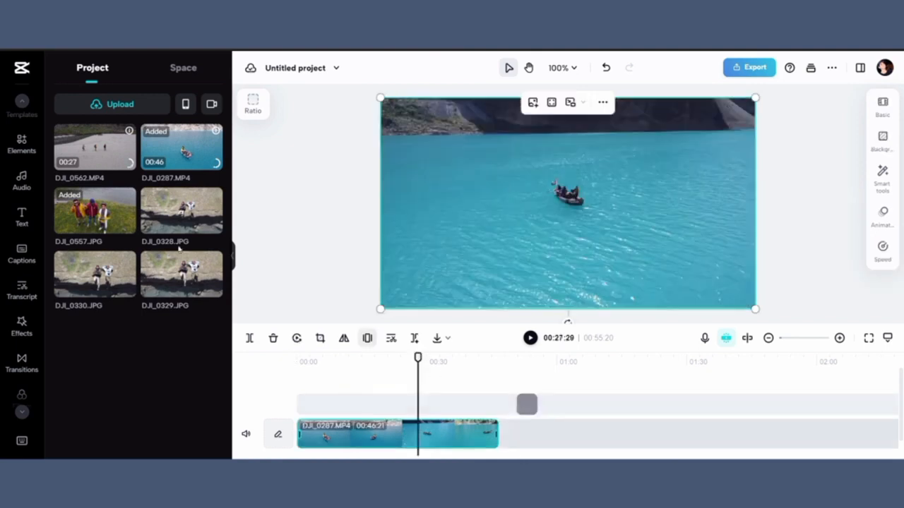
left_click(529, 399)
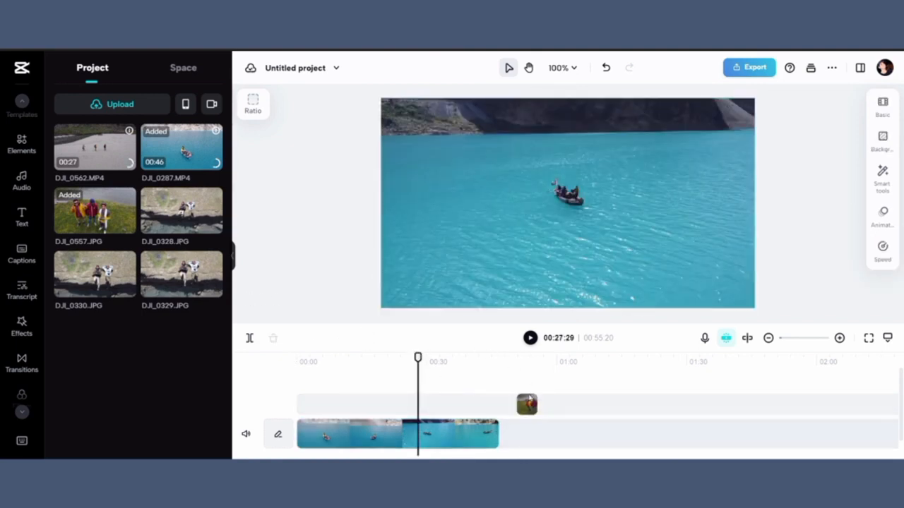
left_click(528, 403)
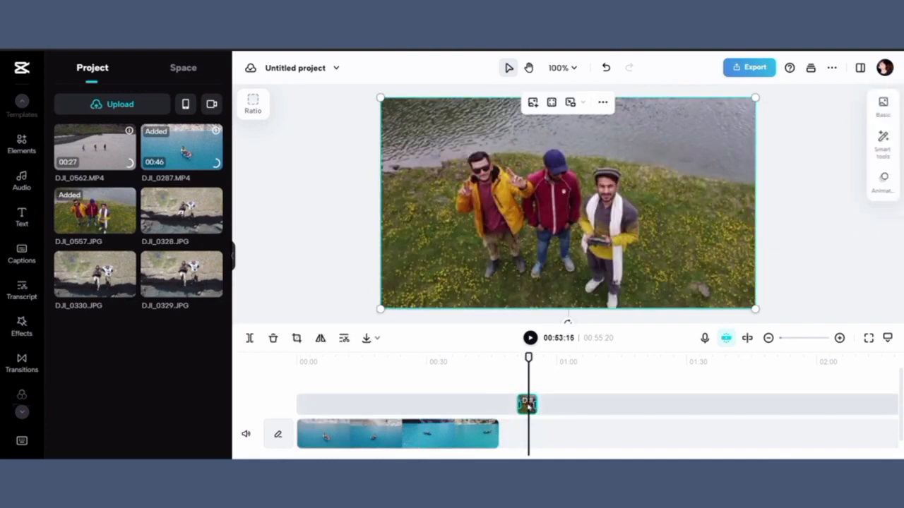
left_click(274, 338)
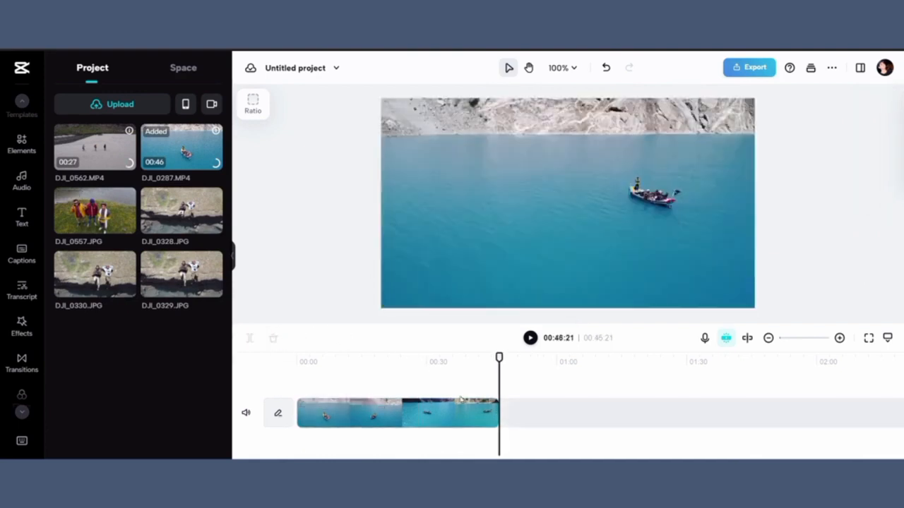
Step: Add the DJI_0562 video to the timeline right after the DJI_0287 clip
left_click(392, 360)
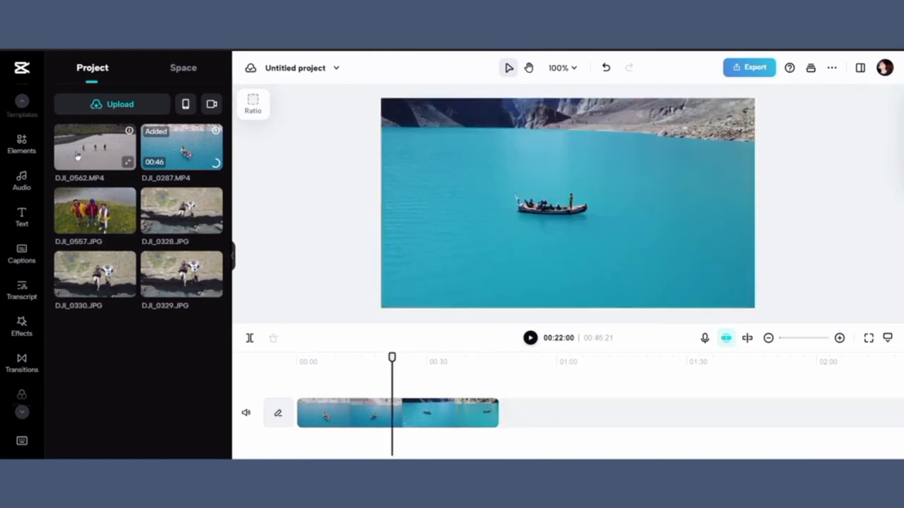
left_click_drag(79, 156, 508, 412)
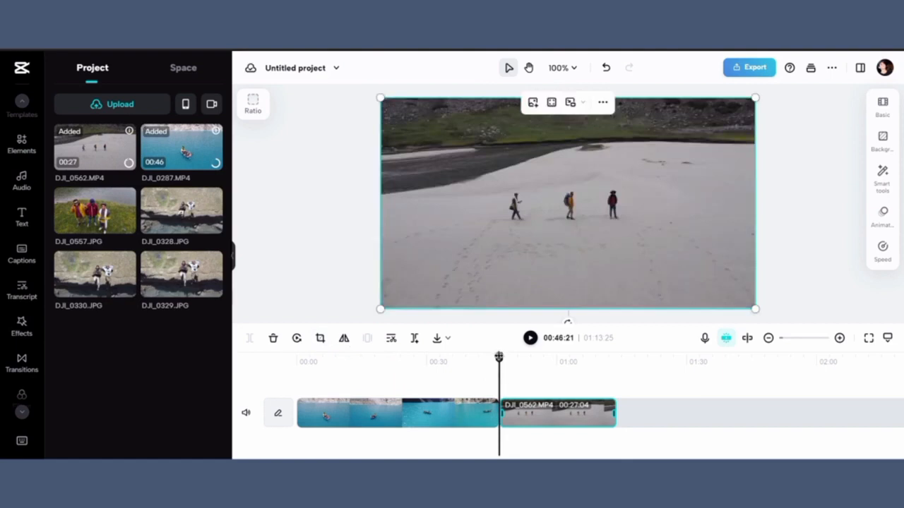
Step: Split the DJI_0287 clip at 00:10:01 and remove its opening segment
left_click_drag(498, 357, 340, 373)
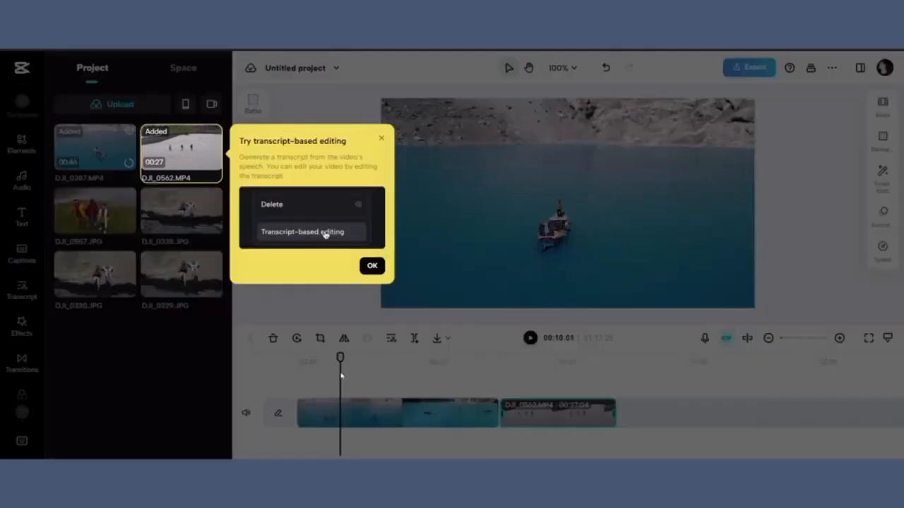
left_click(380, 142)
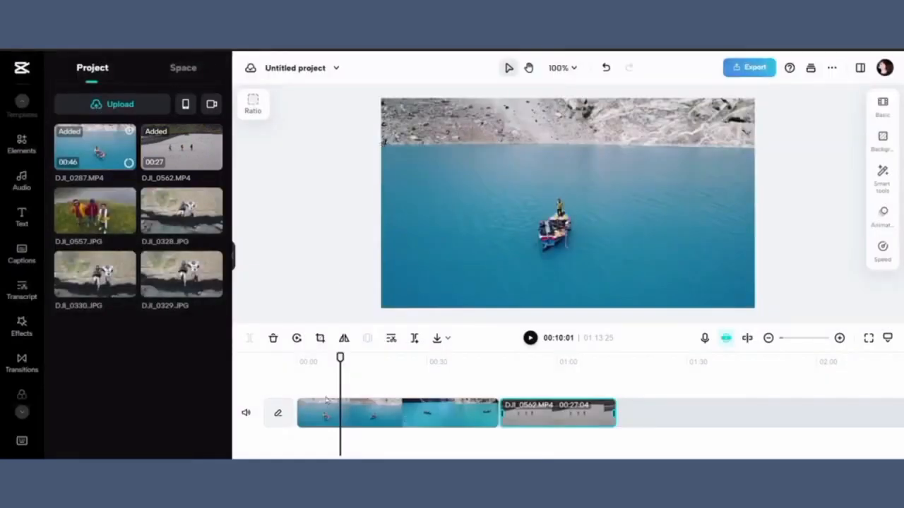
left_click(331, 413)
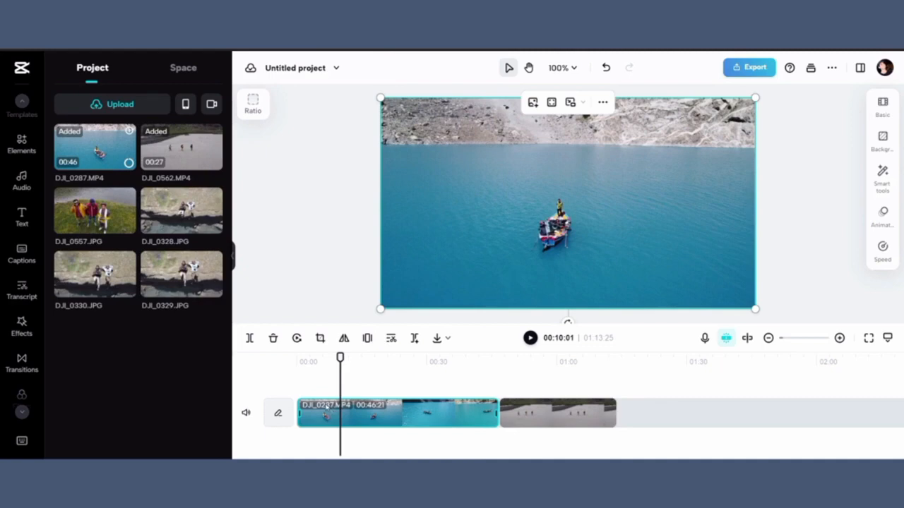
left_click(249, 338)
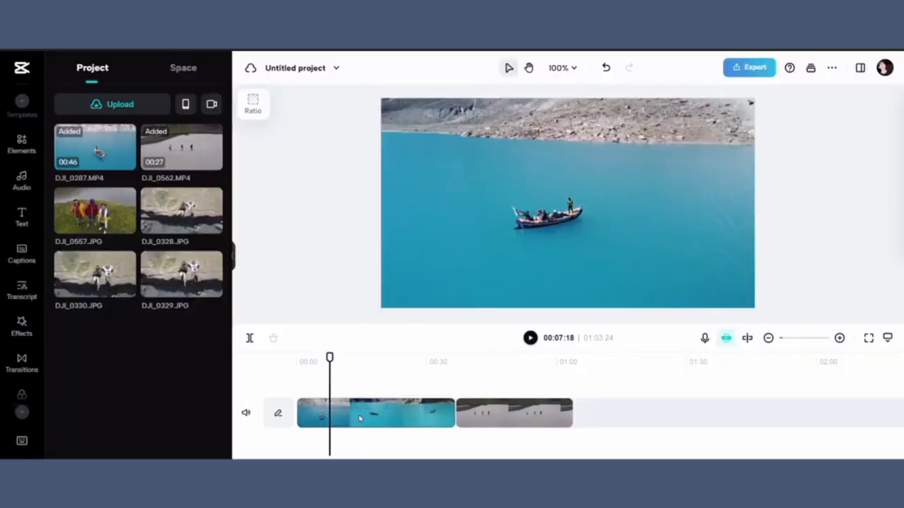
left_click(360, 417)
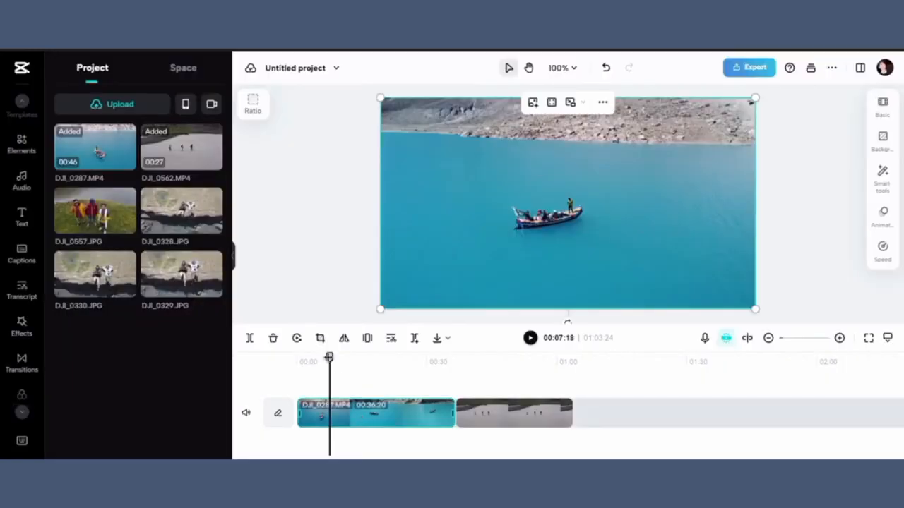
Step: Move the DJI_0562 clip to the start of the track, before DJI_0287
left_click_drag(329, 358, 412, 374)
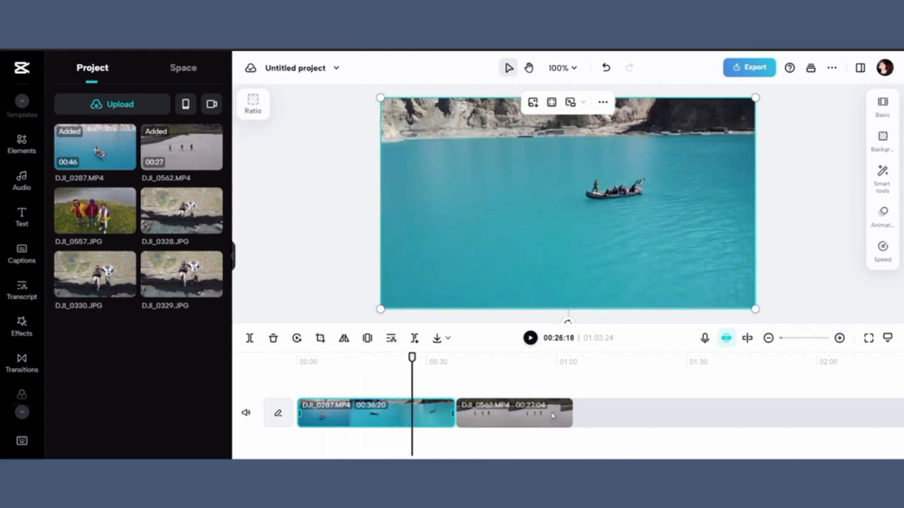
left_click(493, 361)
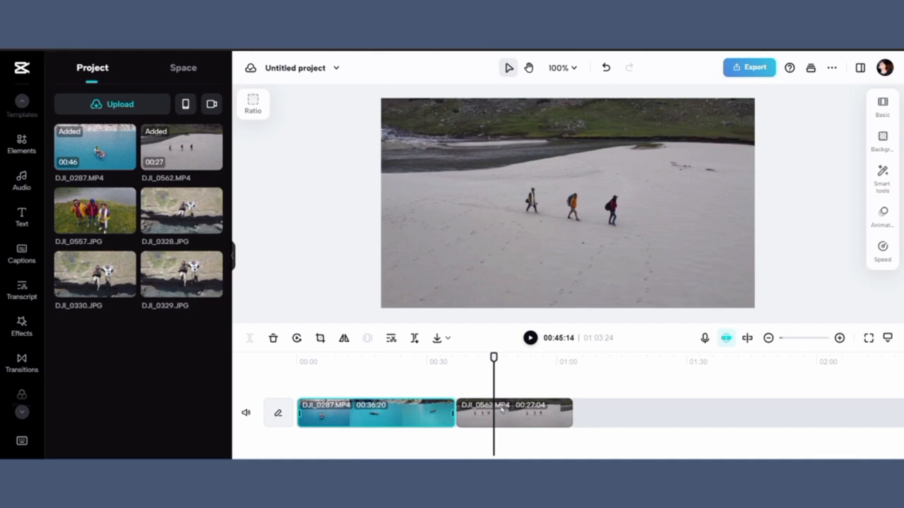
left_click(503, 409)
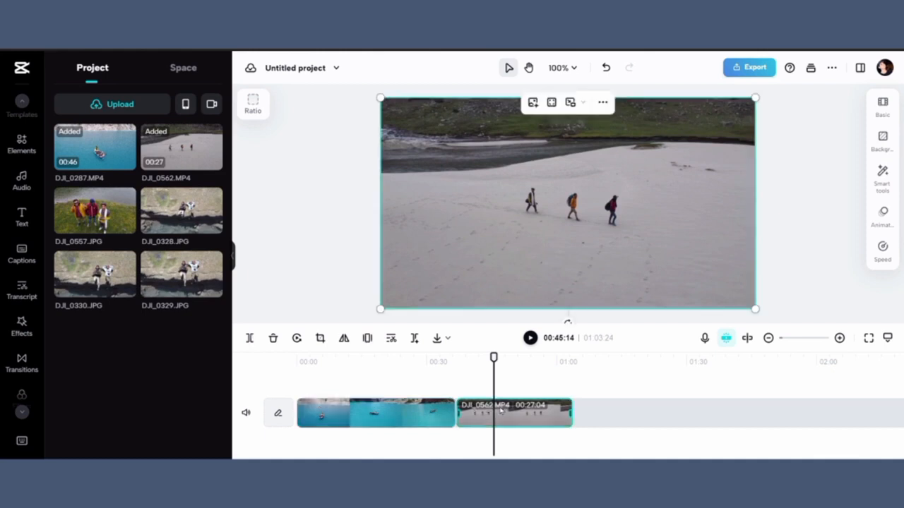
left_click_drag(500, 410, 347, 412)
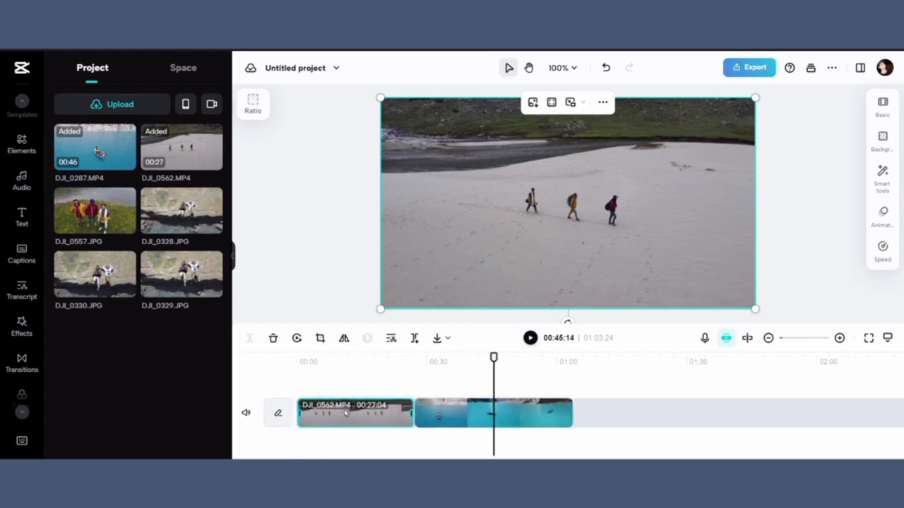
Step: Delete the DJI_0287 clip and undo the deletion
left_click(352, 376)
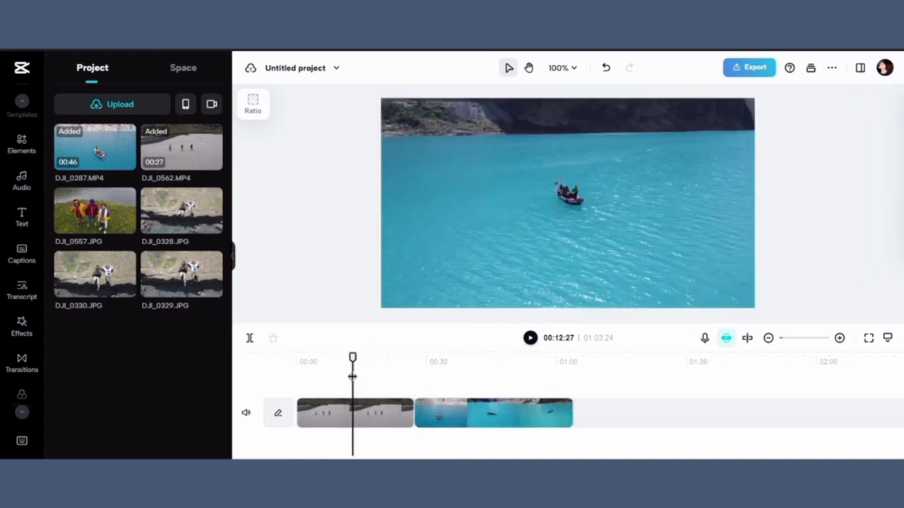
left_click(466, 381)
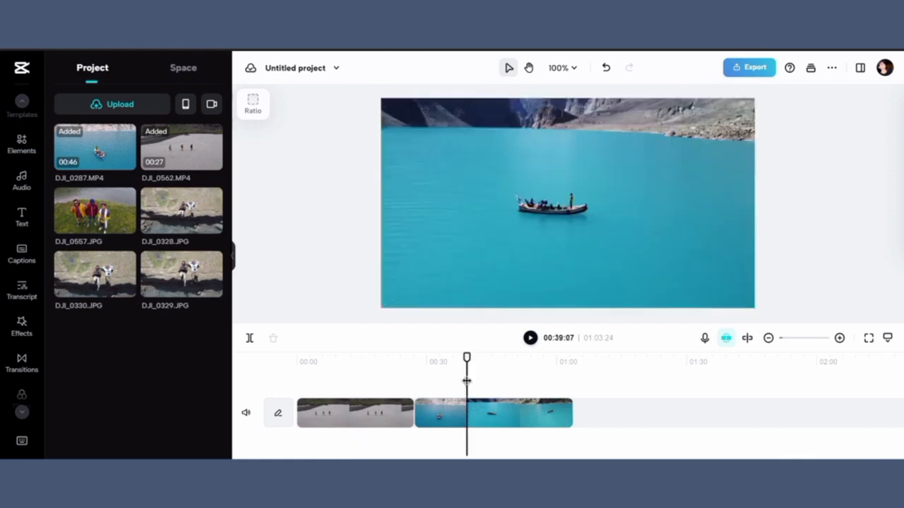
left_click(474, 408)
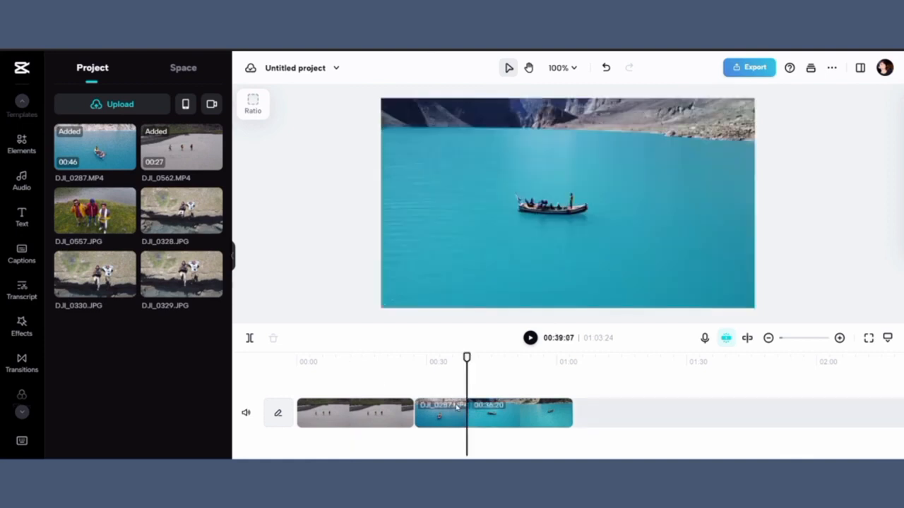
key("Delete")
key("ctrl+z")
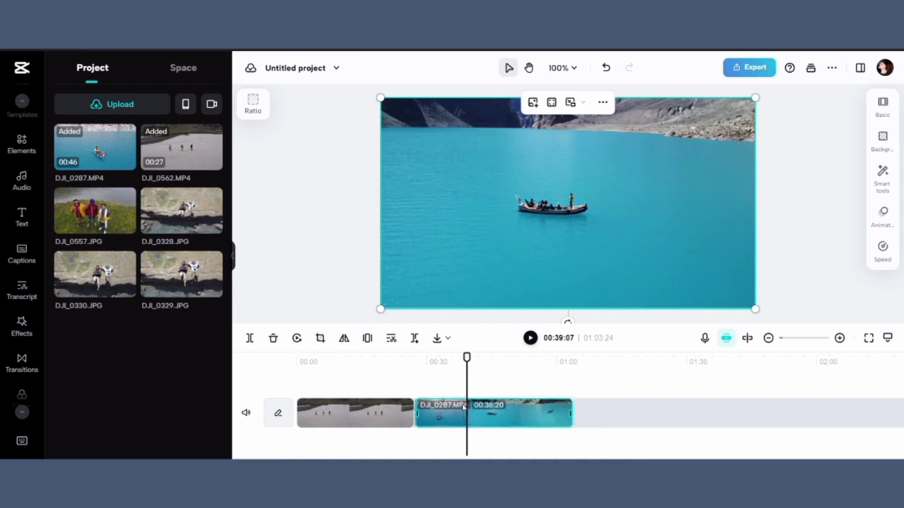
Step: Split the DJI_0562 clip at 00:17:27 and undo the split
left_click(396, 359)
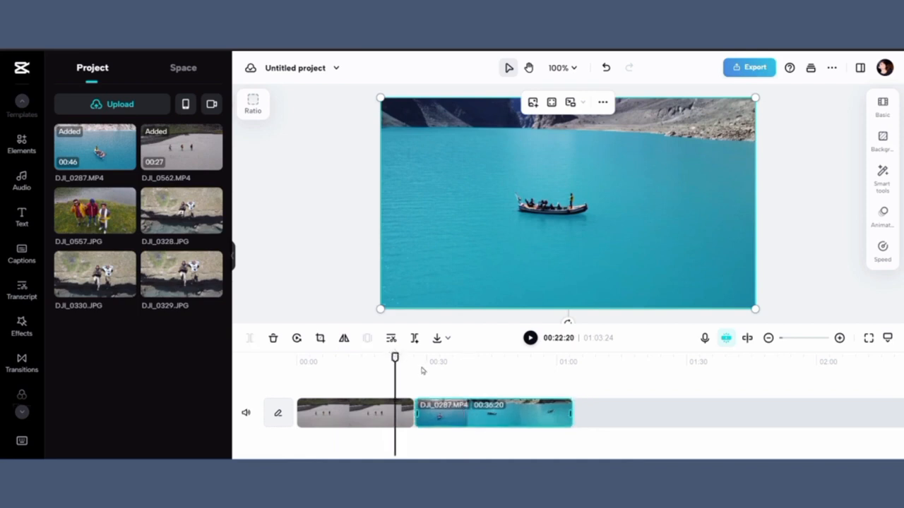
left_click(422, 363)
left_click_drag(419, 361, 374, 359)
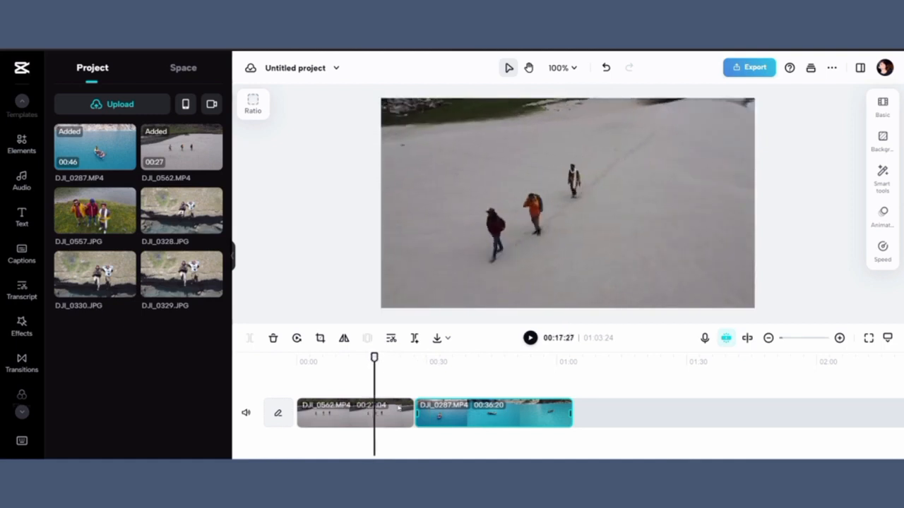
left_click(399, 408)
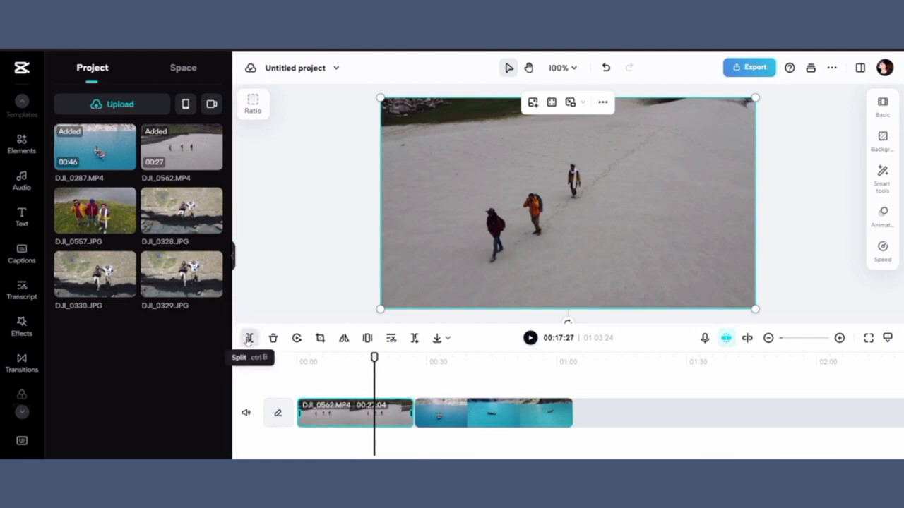
left_click(249, 337)
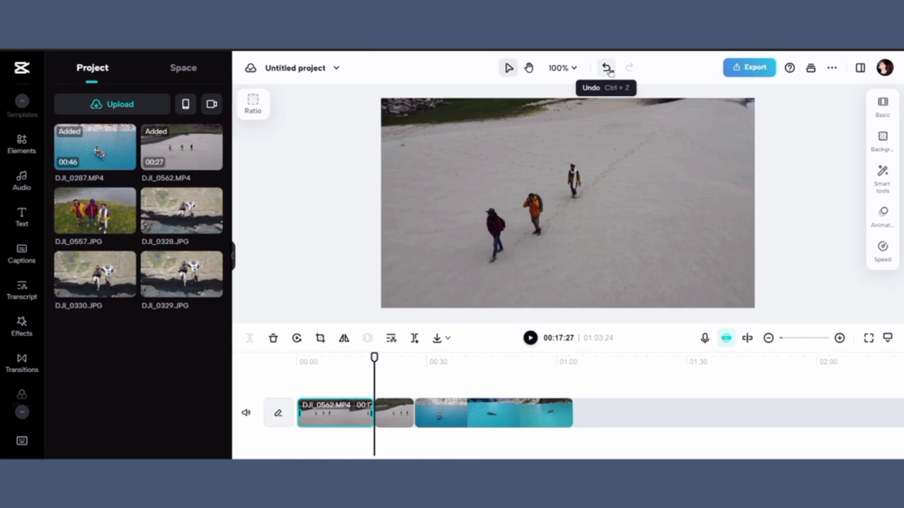
left_click(606, 68)
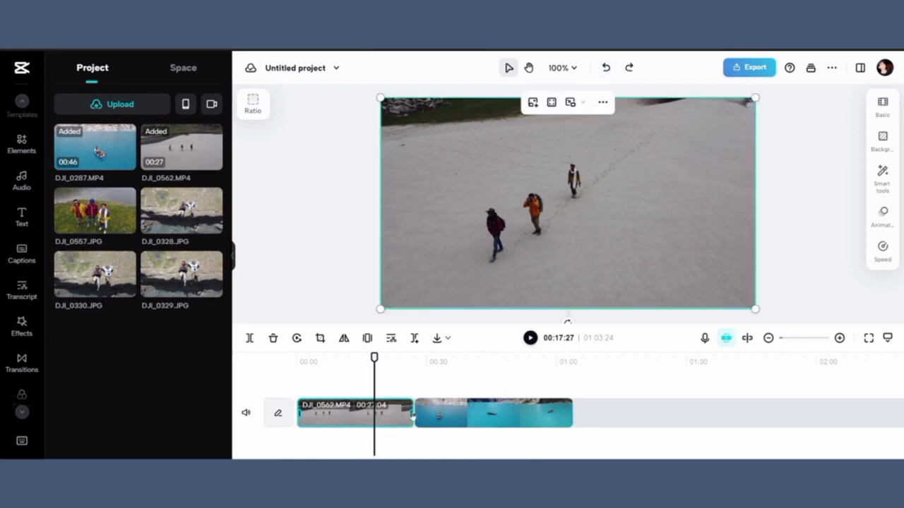
Step: Trim the end of the DJI_0562 clip to shorten it, then open the Crop editor and close it without changes
left_click_drag(409, 409, 383, 416)
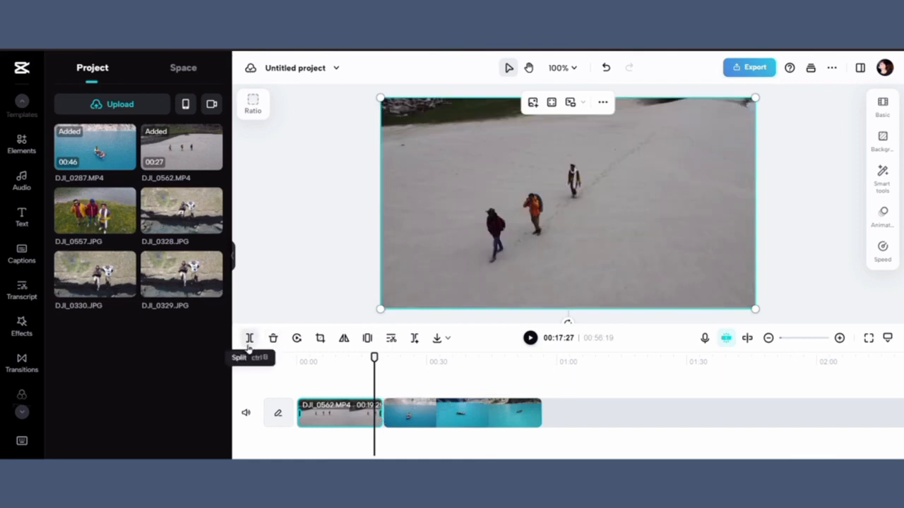
left_click(322, 342)
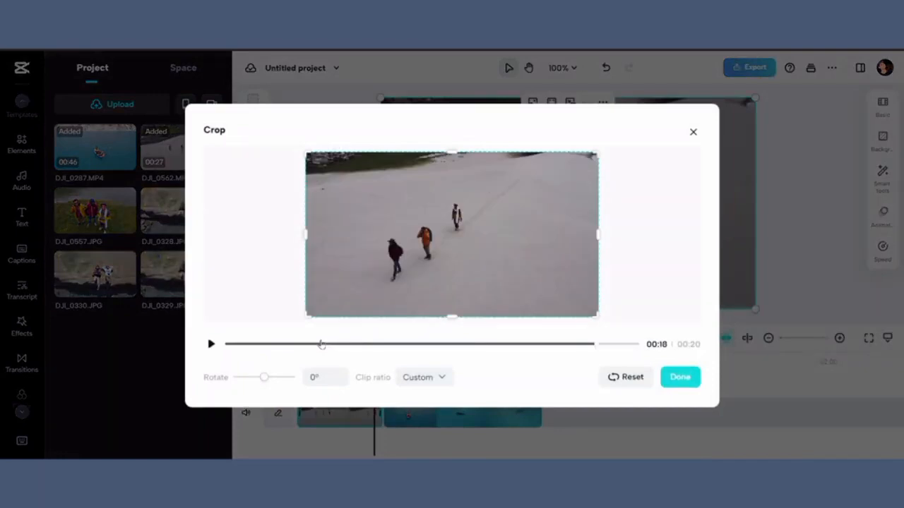
left_click(680, 378)
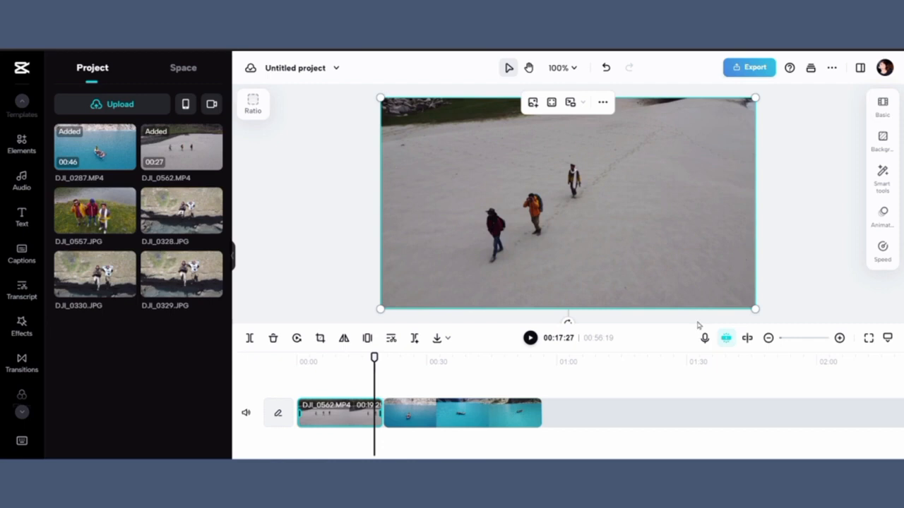
Step: Flip the DJI_0562 clip horizontally and flip it back
left_click(343, 342)
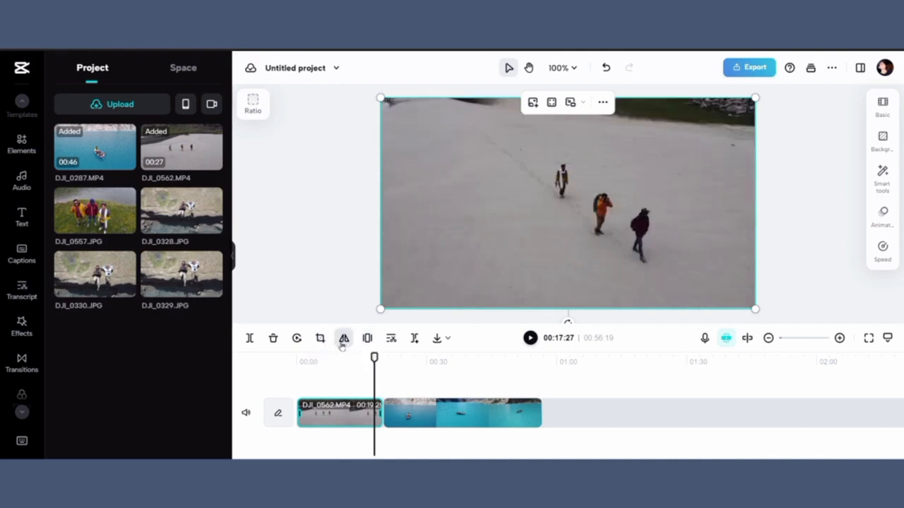
left_click(343, 342)
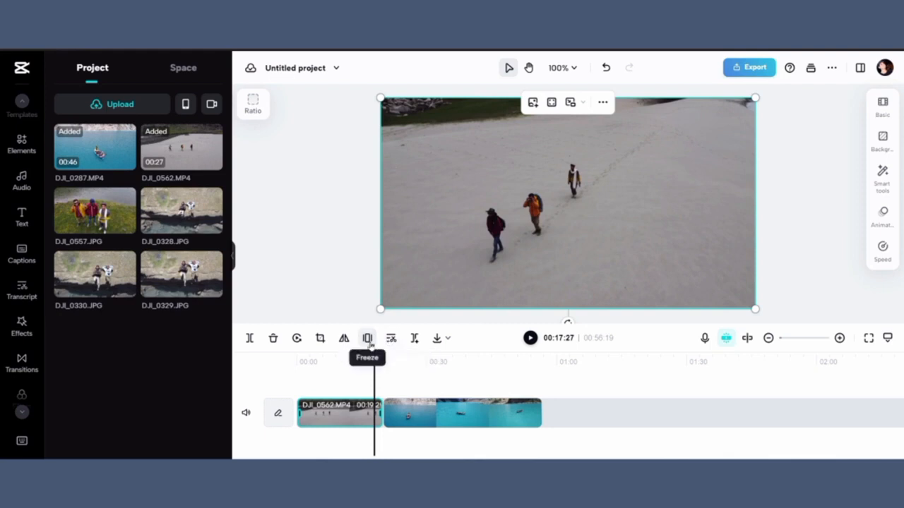
Step: Try to freeze a frame of the DJI_0287 clip at 00:31:15, cancelling the freeze
left_click(434, 376)
left_click(432, 363)
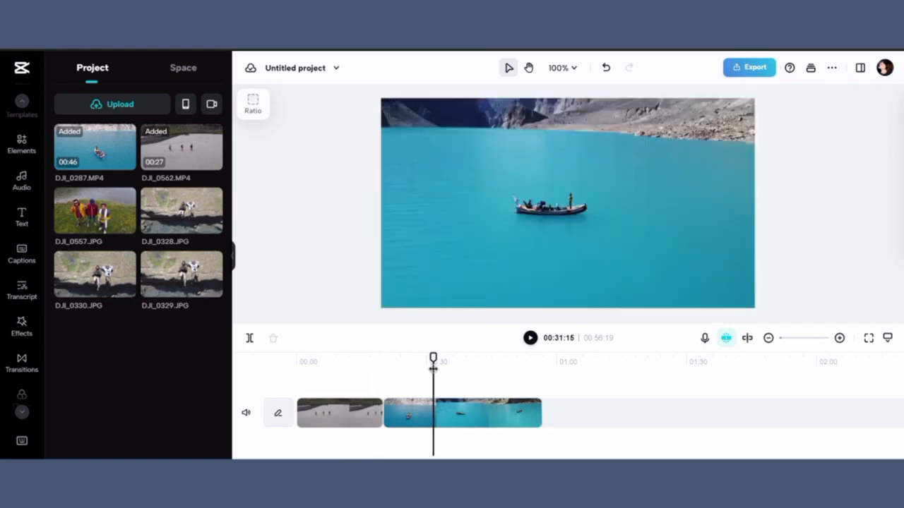
left_click(442, 403)
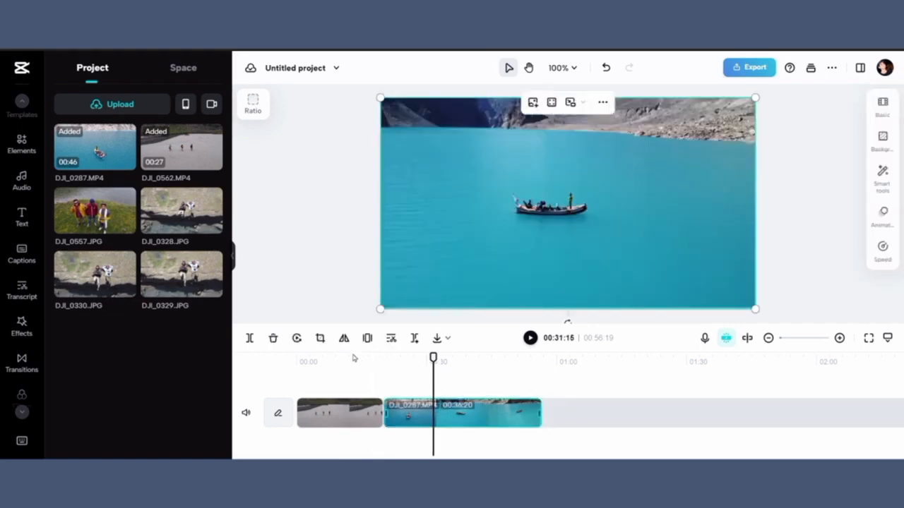
left_click(367, 339)
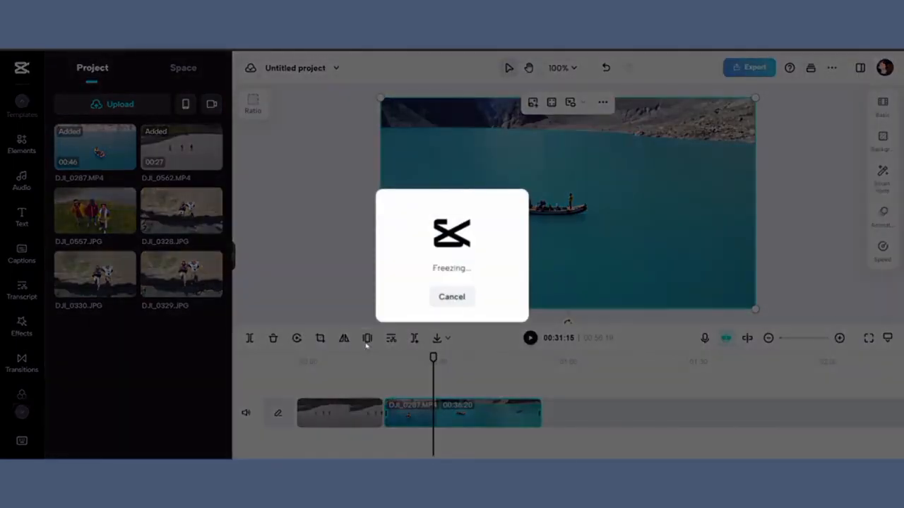
left_click(452, 297)
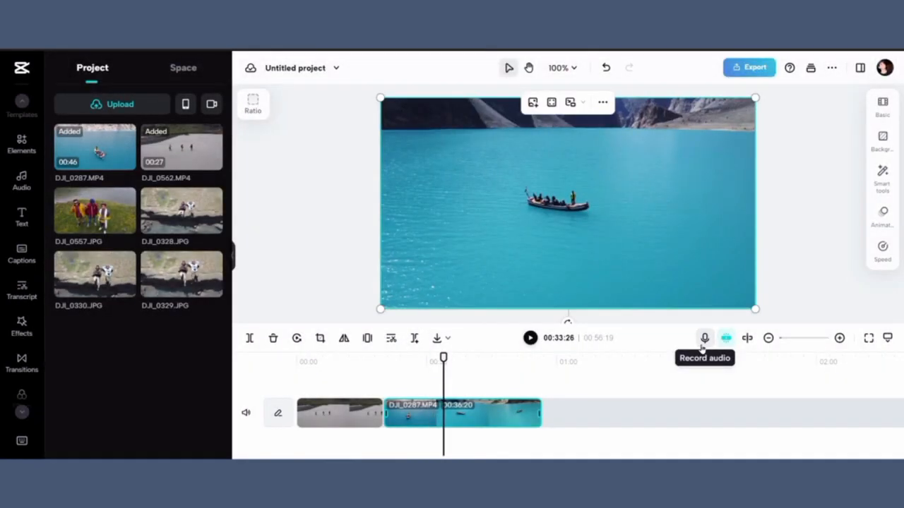
Step: Zoom in on the timeline and preview the video in full screen from the start
left_click_drag(443, 358, 304, 358)
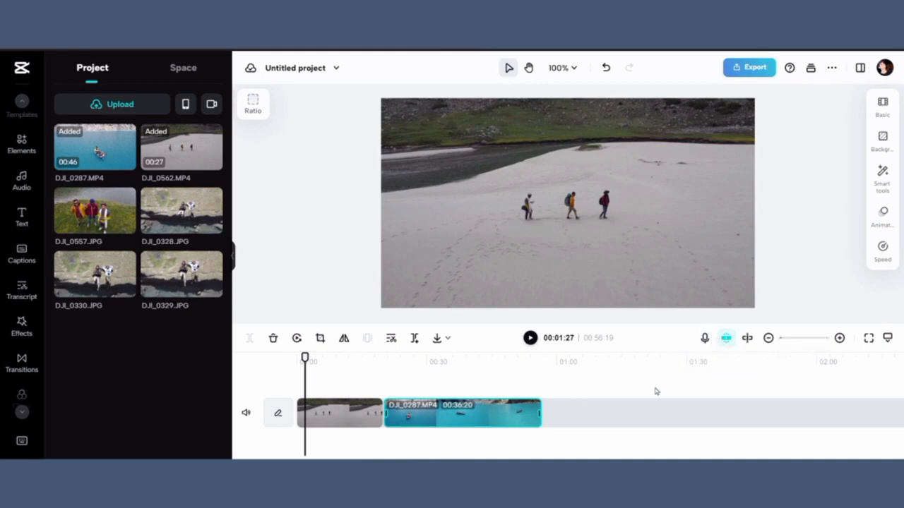
left_click(838, 338)
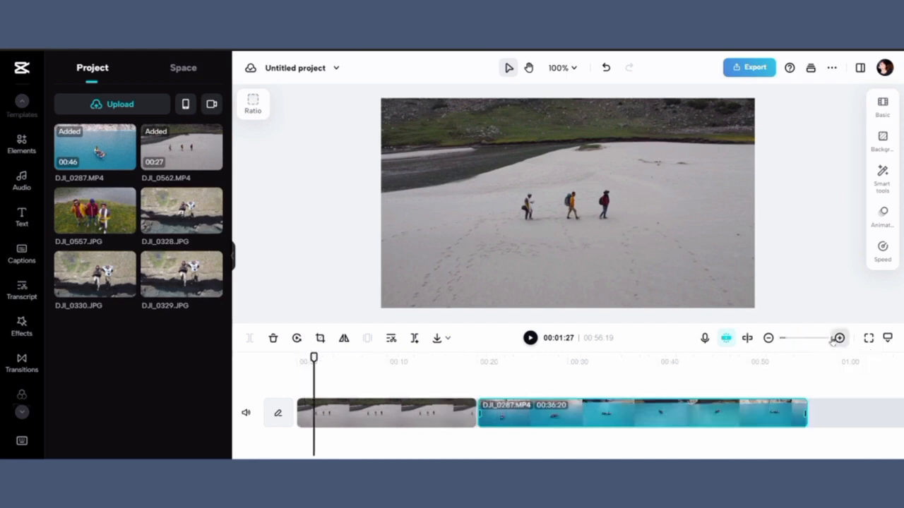
left_click(836, 339)
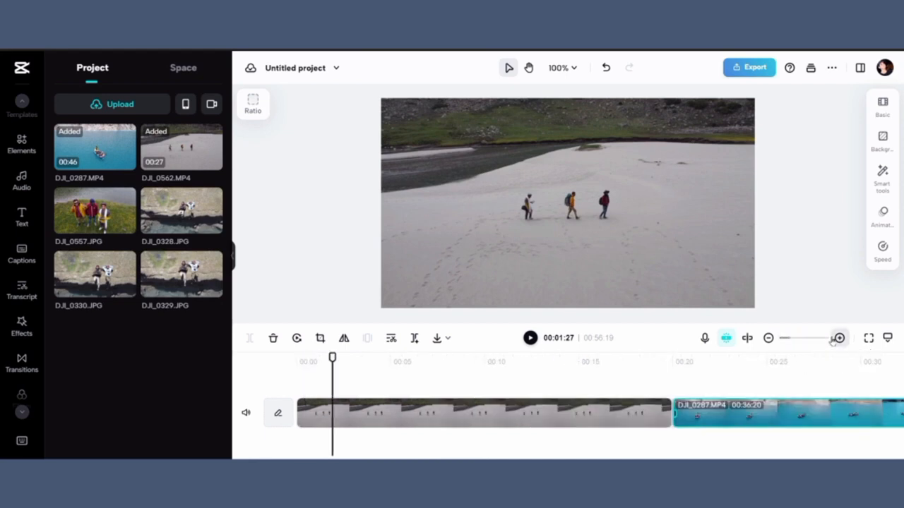
left_click(833, 340)
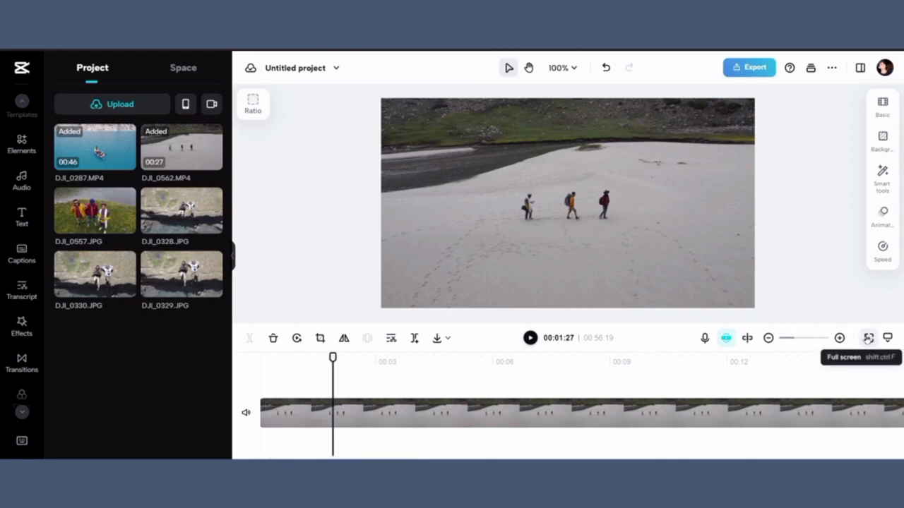
left_click(867, 338)
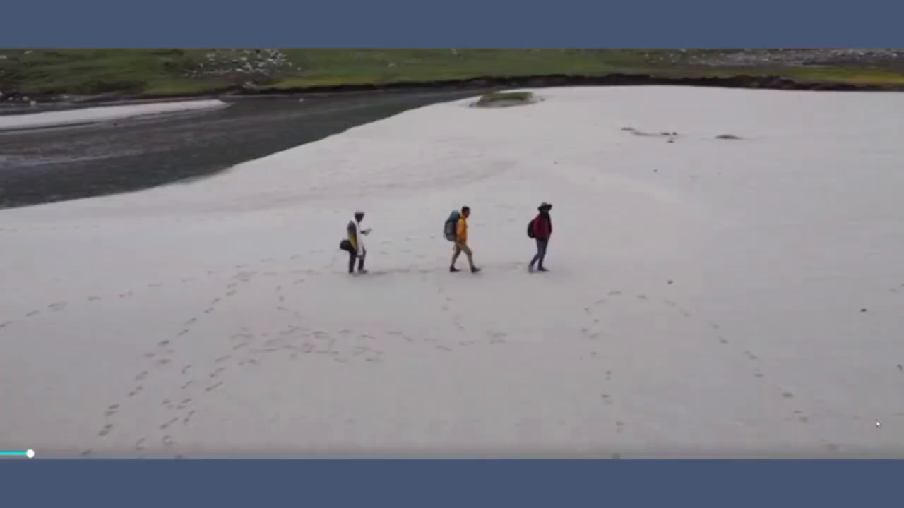
left_click(878, 471)
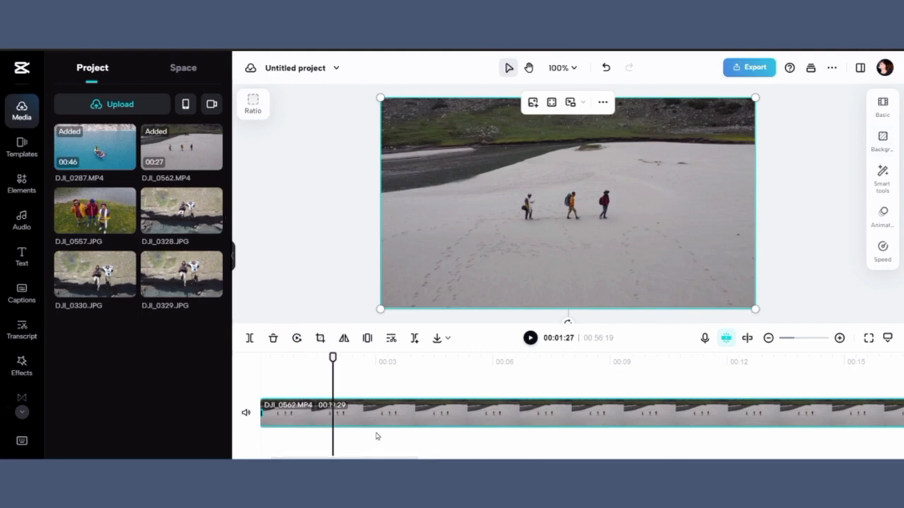
left_click(264, 365)
left_click(261, 364)
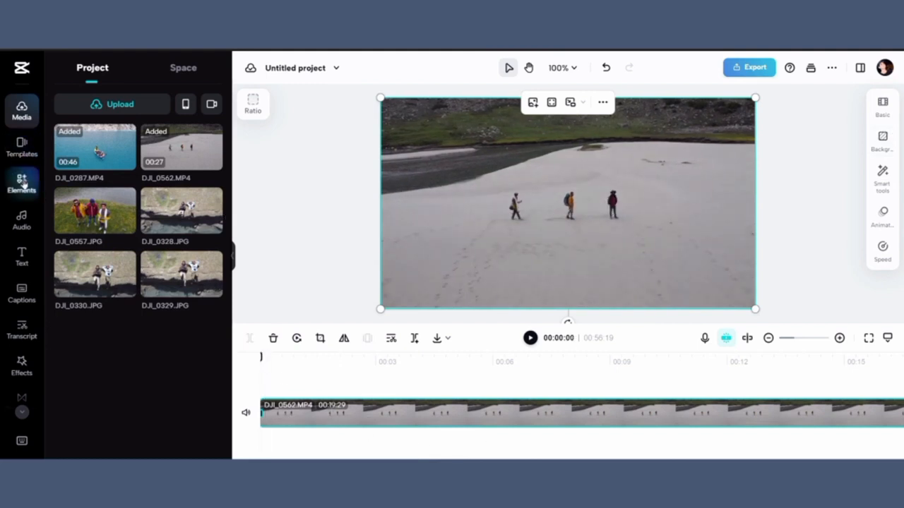
Step: Upload the inspiring-cinematic-ambient music file from the Downloads folder into the project media
left_click(21, 223)
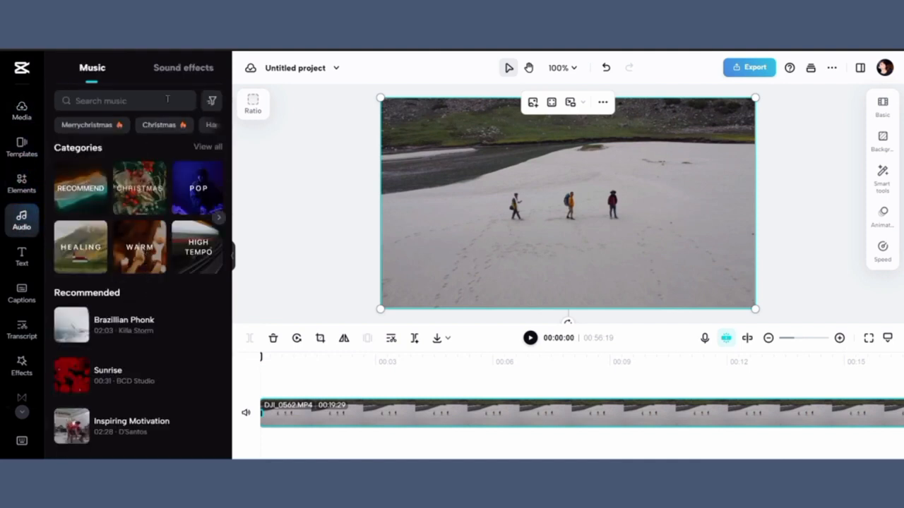
left_click(21, 109)
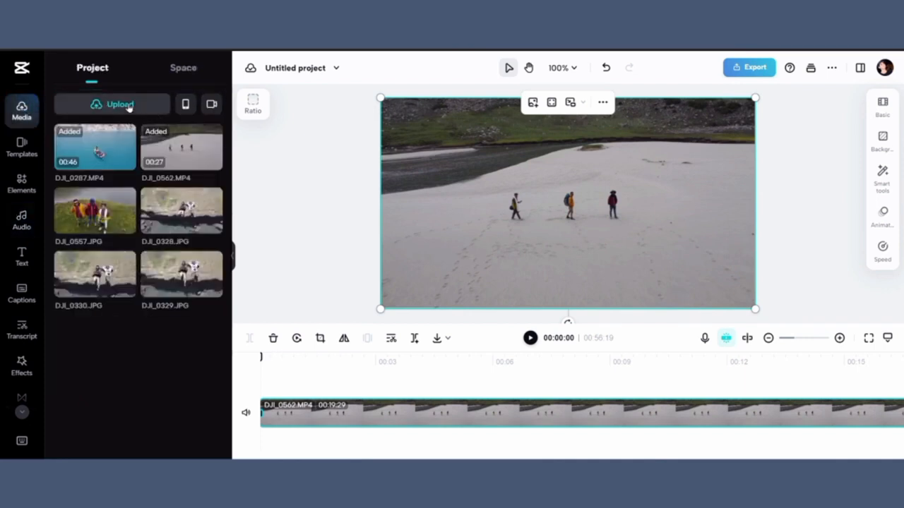
mouse_move(129, 108)
left_click(124, 135)
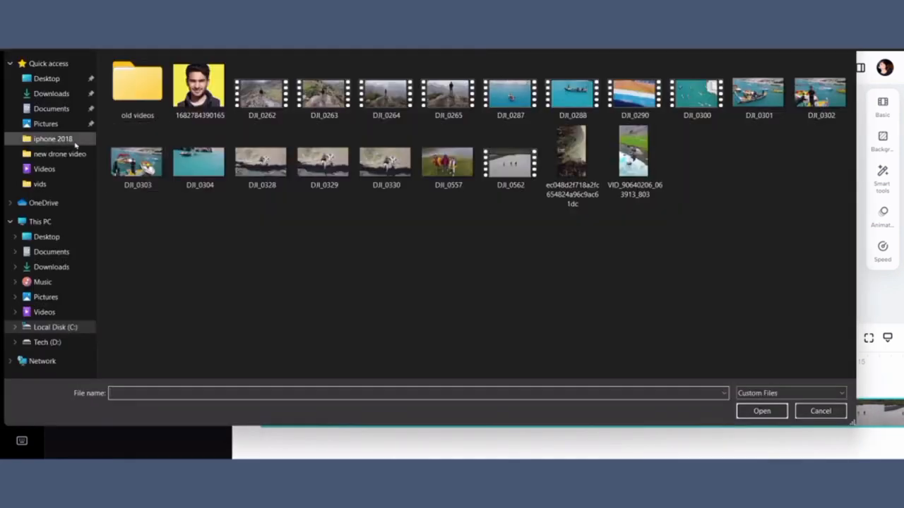
left_click(65, 92)
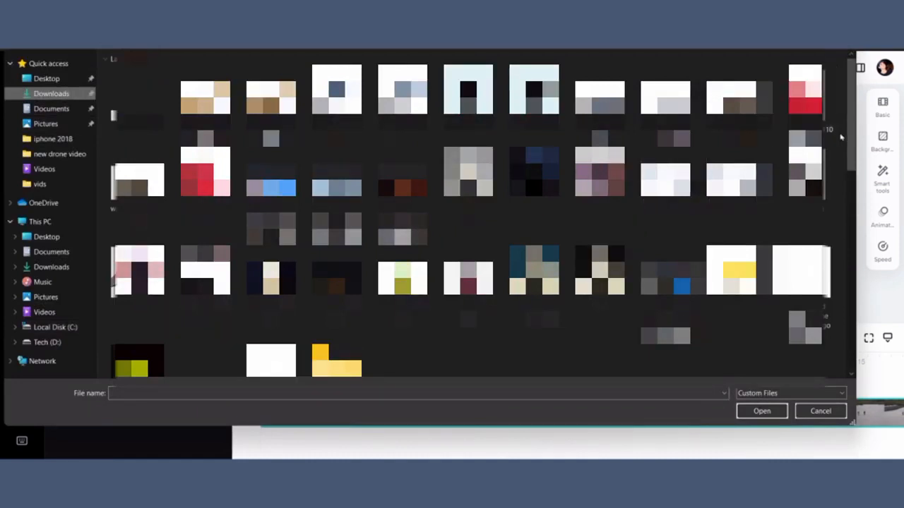
left_click_drag(851, 138, 875, 324)
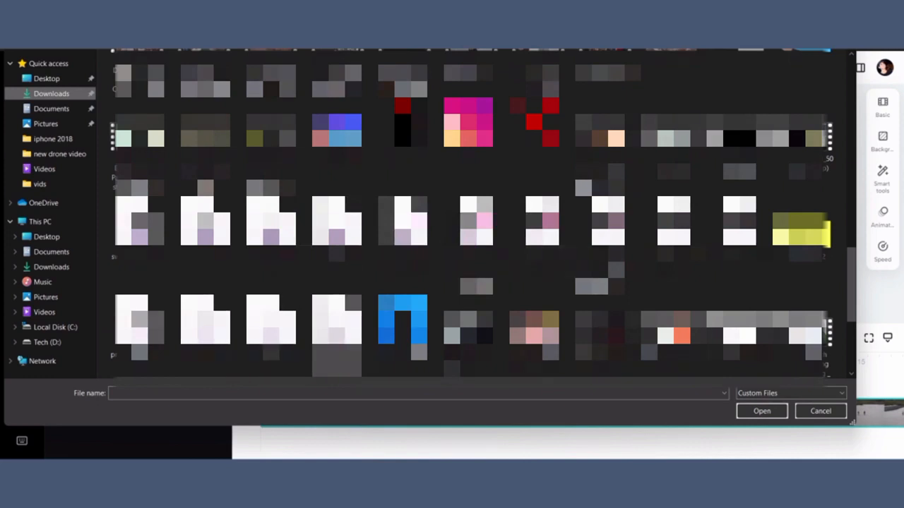
left_click(337, 324)
left_click(756, 412)
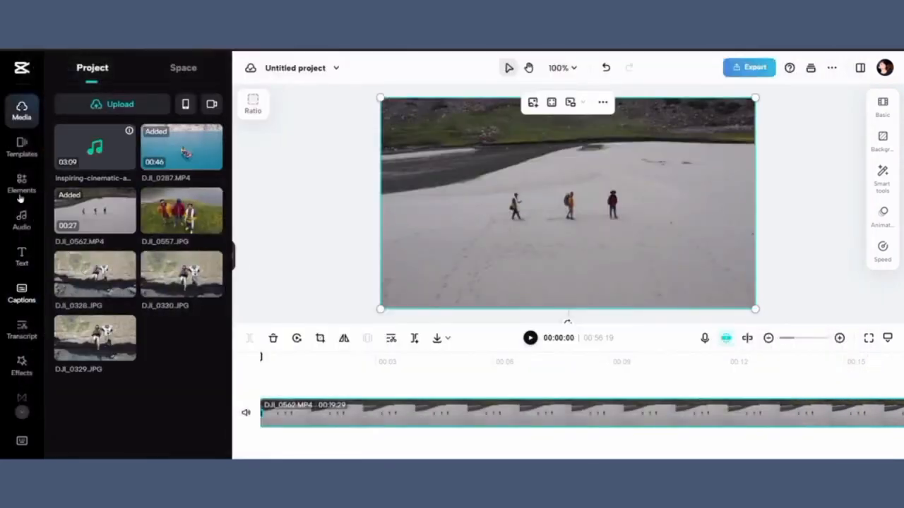
Step: Add the music file to the timeline beneath the video and undo the addition
left_click(22, 220)
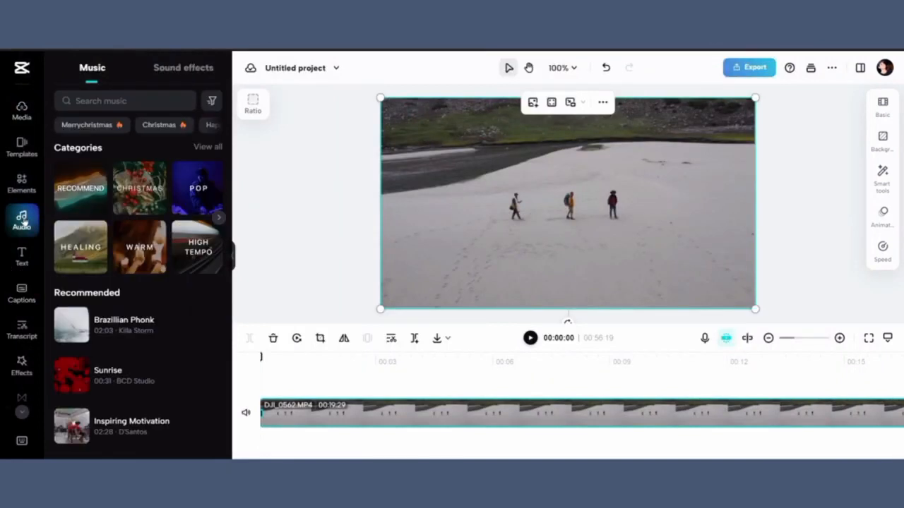
left_click(22, 107)
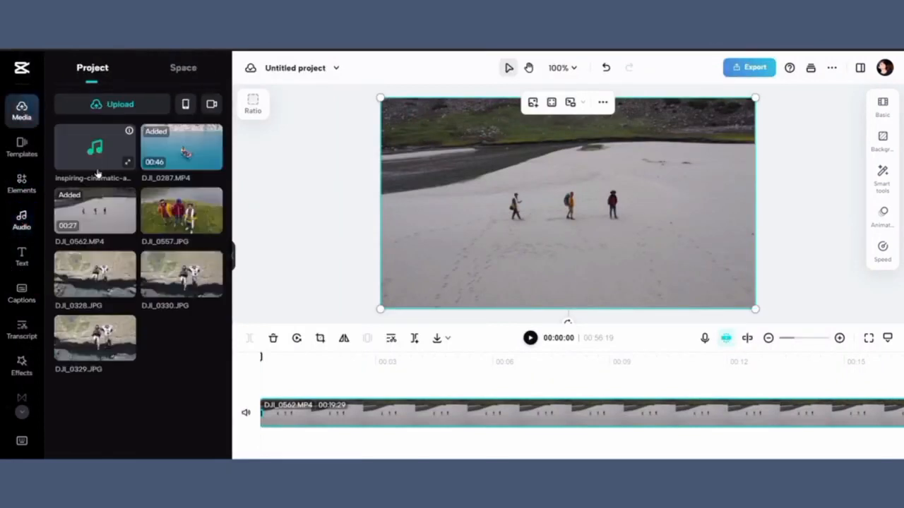
left_click_drag(93, 164, 260, 444)
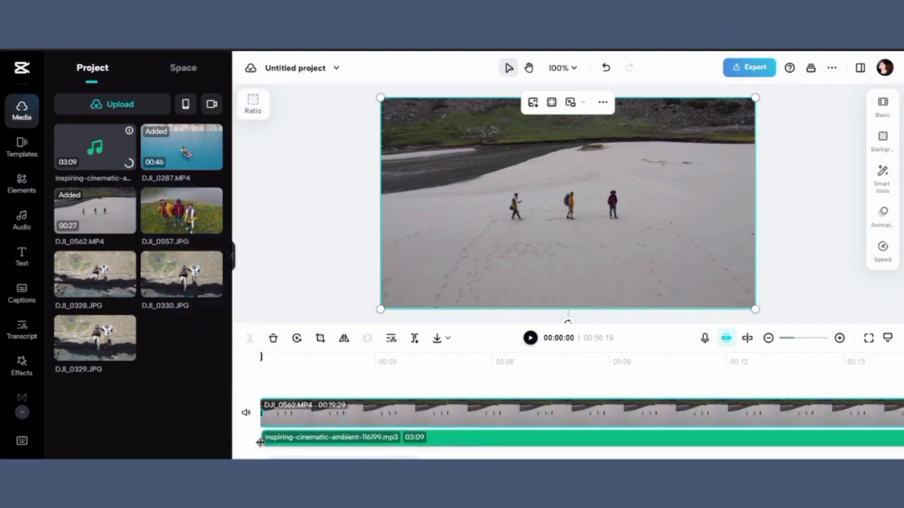
left_click(605, 70)
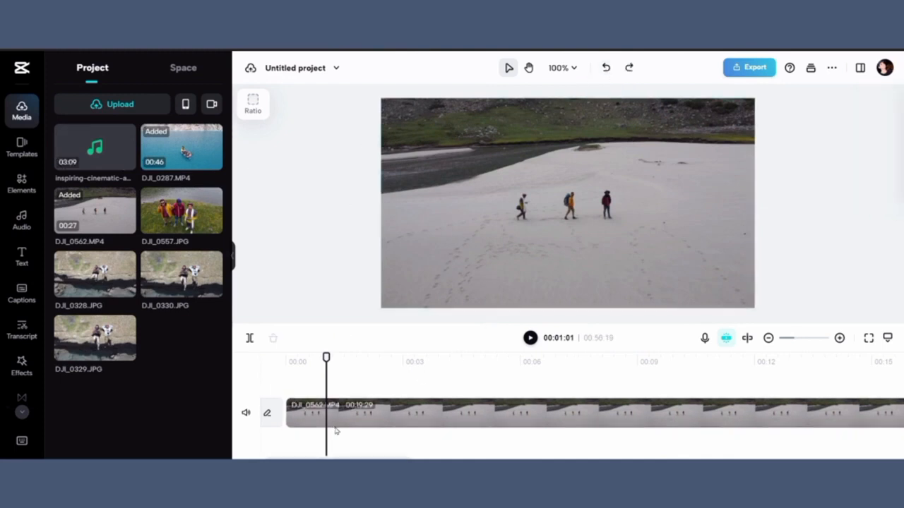
Step: Add the inspiring-cinematic-ambient track to the timeline and align it with the start of the video
left_click_drag(116, 170, 96, 153)
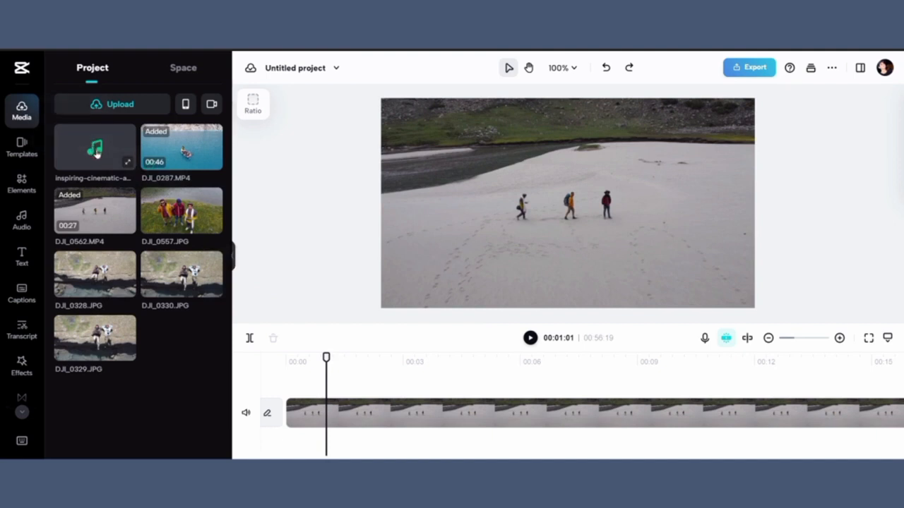
left_click(97, 154)
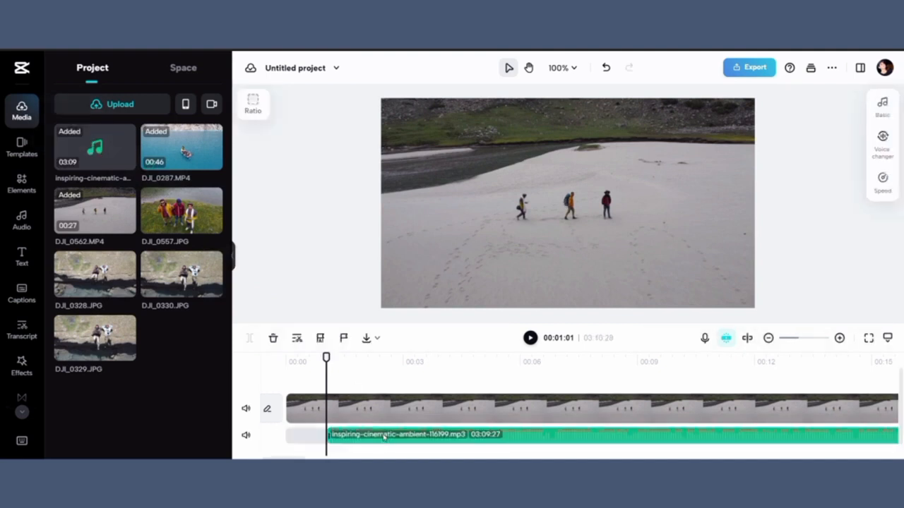
left_click_drag(384, 437, 326, 432)
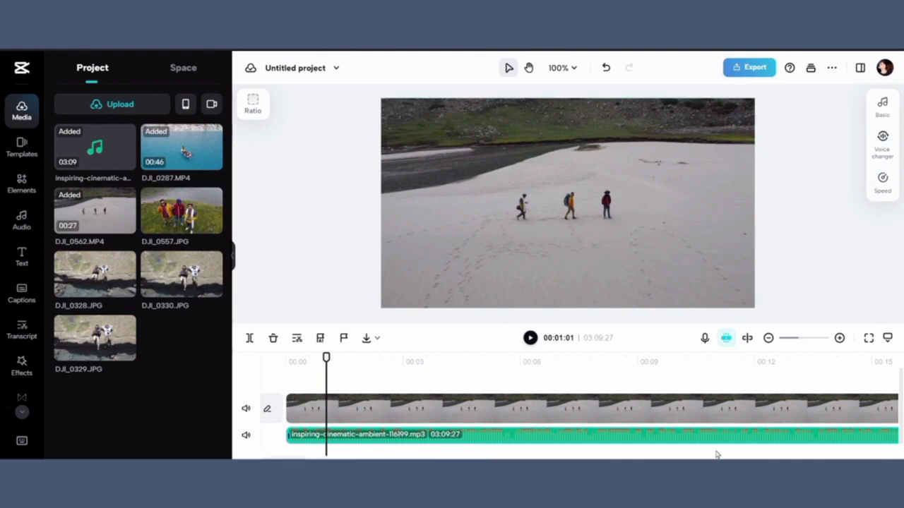
Step: Select the DJI_0562 clip and browse its Smart tools, Background and Basic property panels
left_click(713, 410)
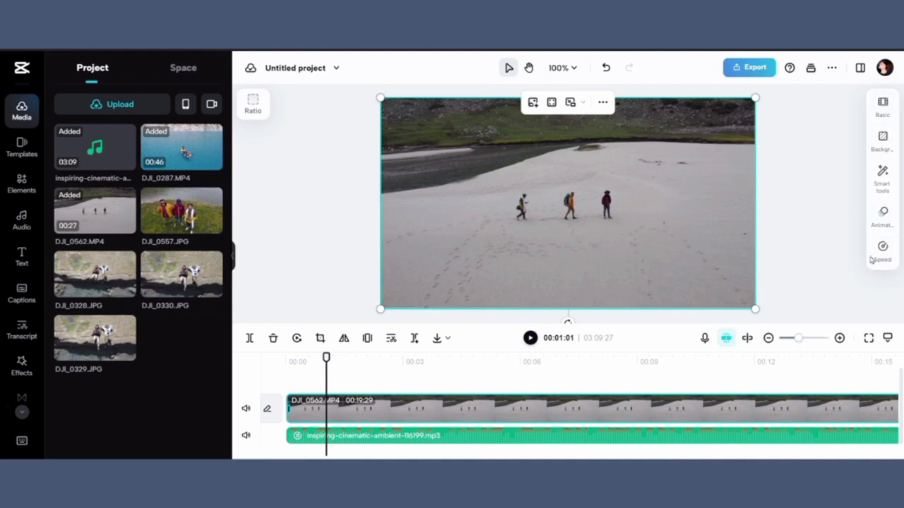
left_click(881, 185)
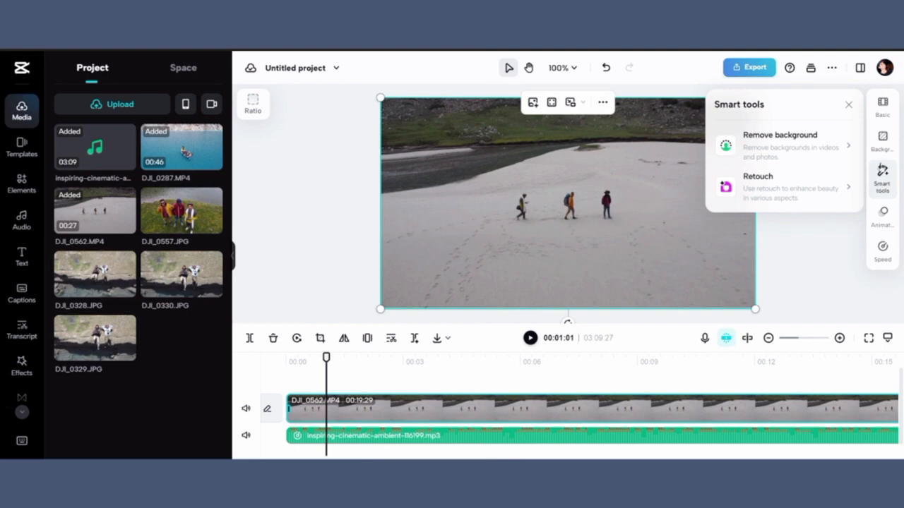
left_click(882, 140)
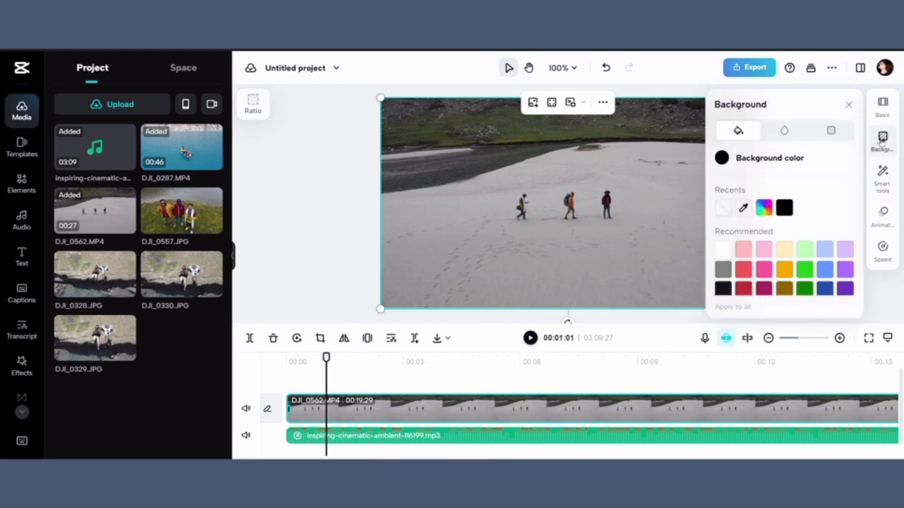
left_click(881, 105)
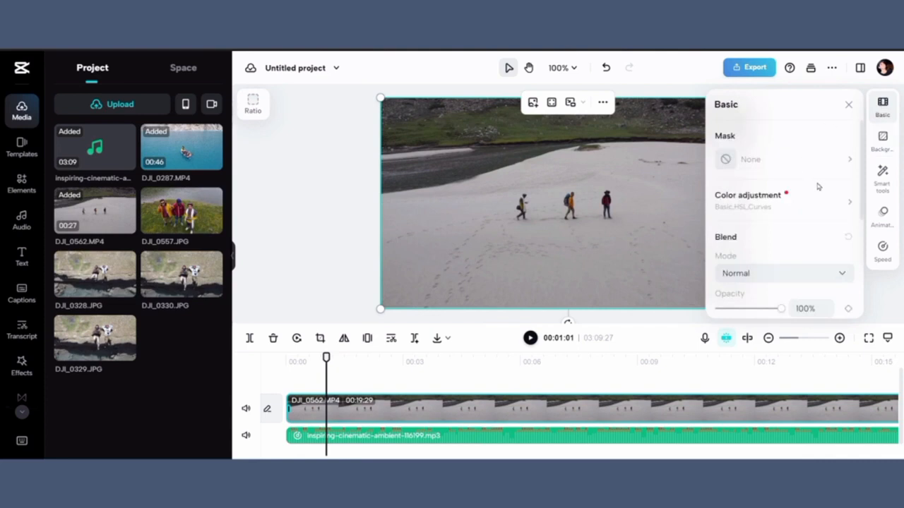
left_click(880, 107)
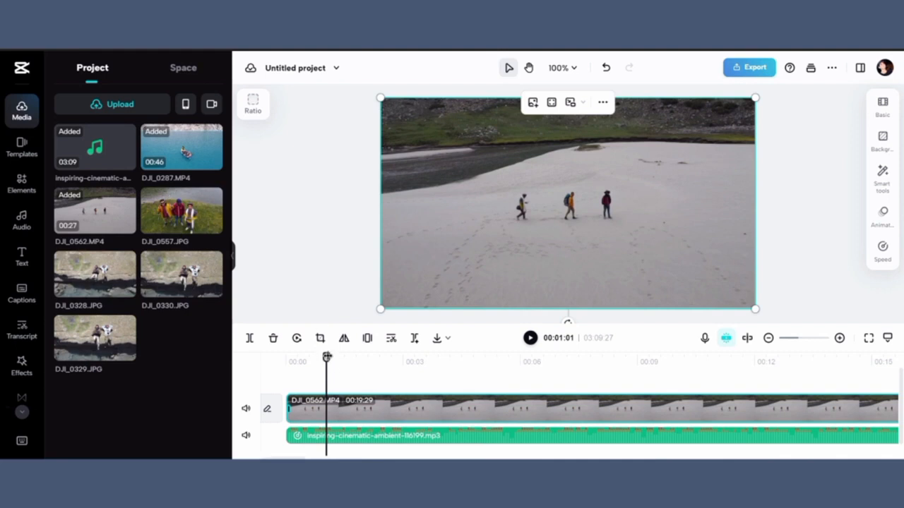
left_click_drag(326, 358, 305, 357)
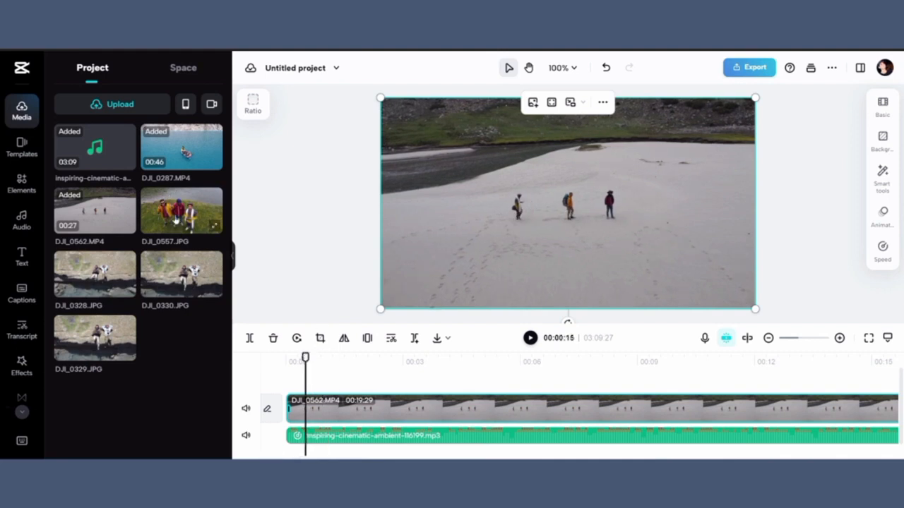
Step: Add the DJI_0557 image to the timeline and move it onto an overlay track above the video
left_click(175, 220)
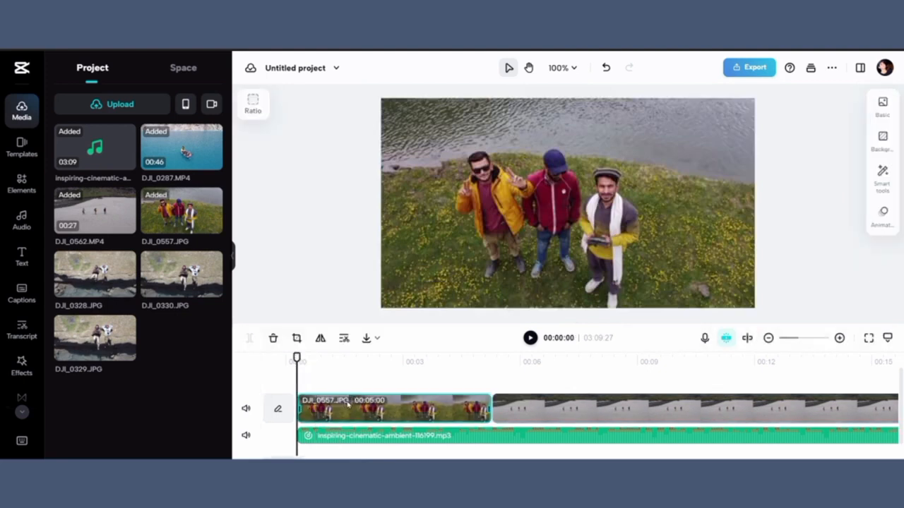
left_click(348, 404)
left_click_drag(368, 407, 367, 381)
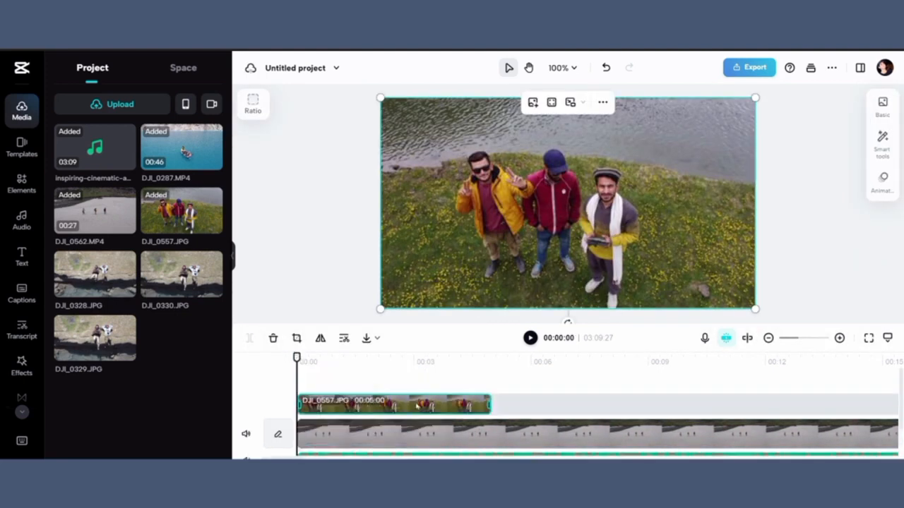
Step: Shrink the DJI_0557 overlay and position it as a small picture-in-picture in the lower-left of the frame
left_click(394, 363)
left_click(397, 406)
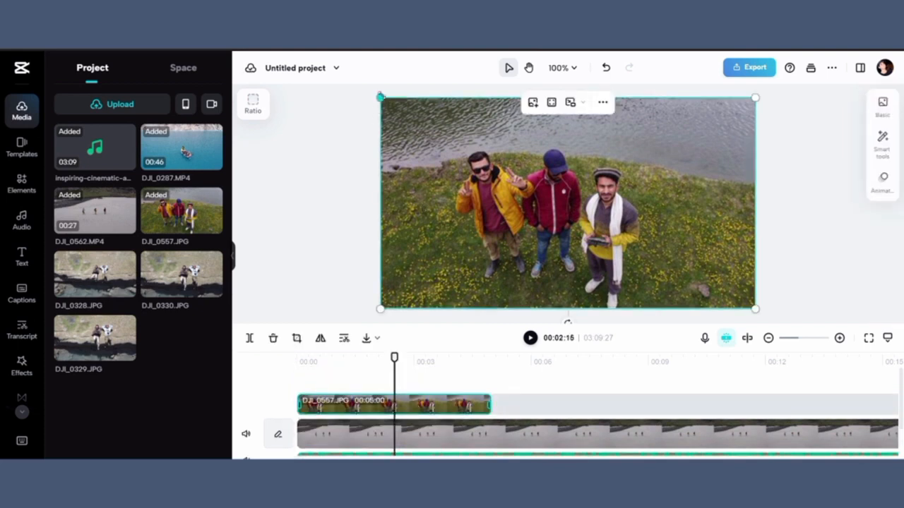
left_click_drag(381, 99, 500, 165)
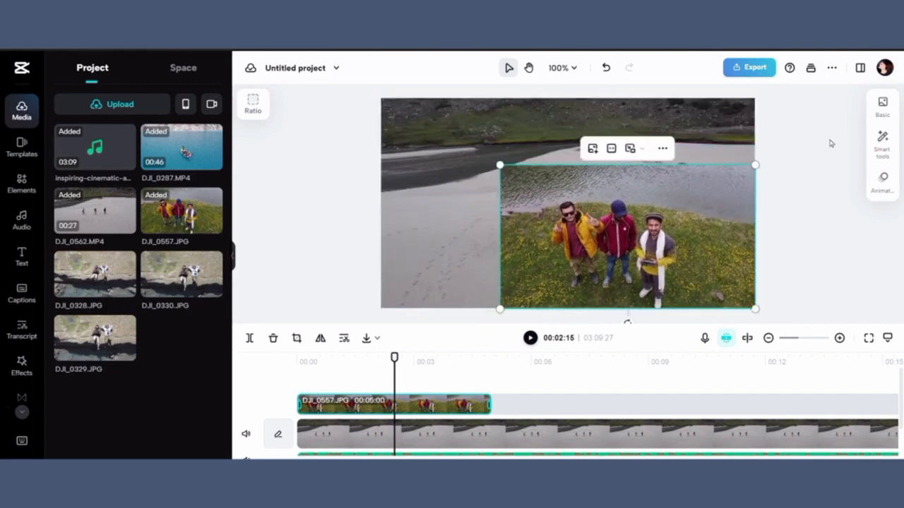
left_click_drag(679, 240, 615, 206)
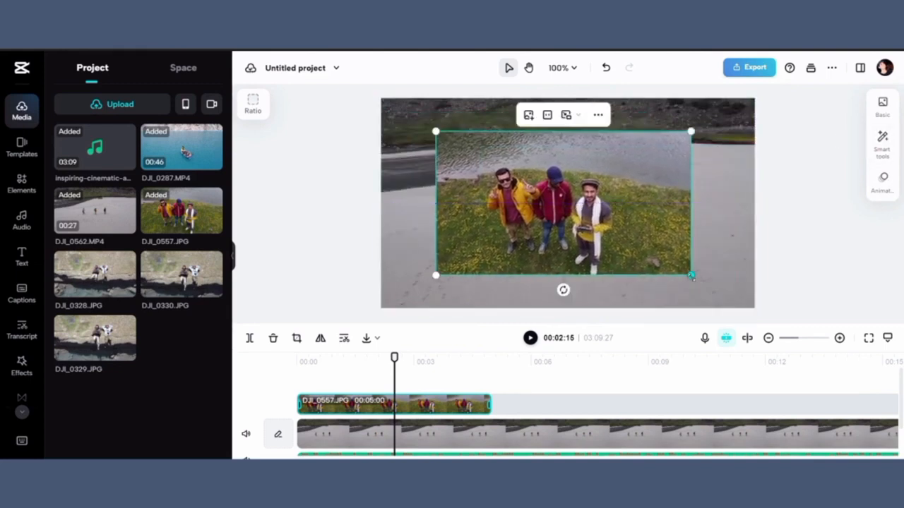
left_click_drag(692, 276, 474, 279)
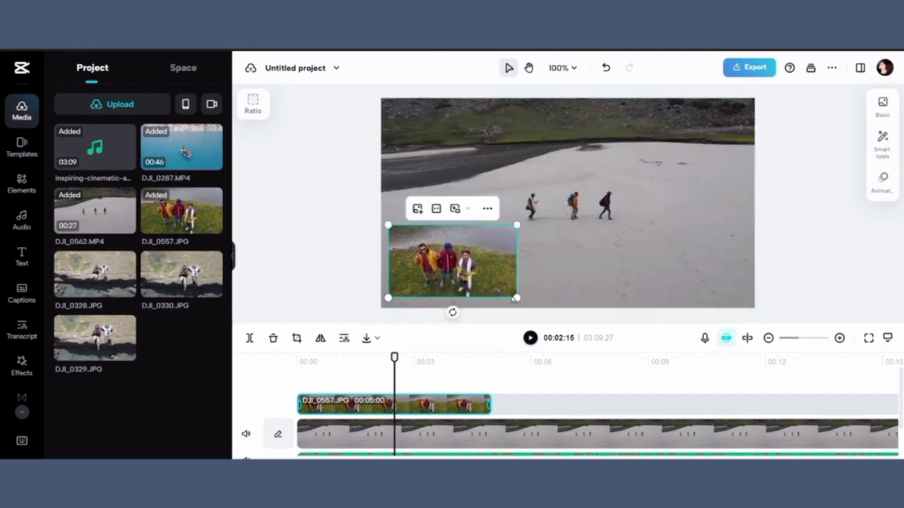
left_click_drag(500, 277, 478, 267)
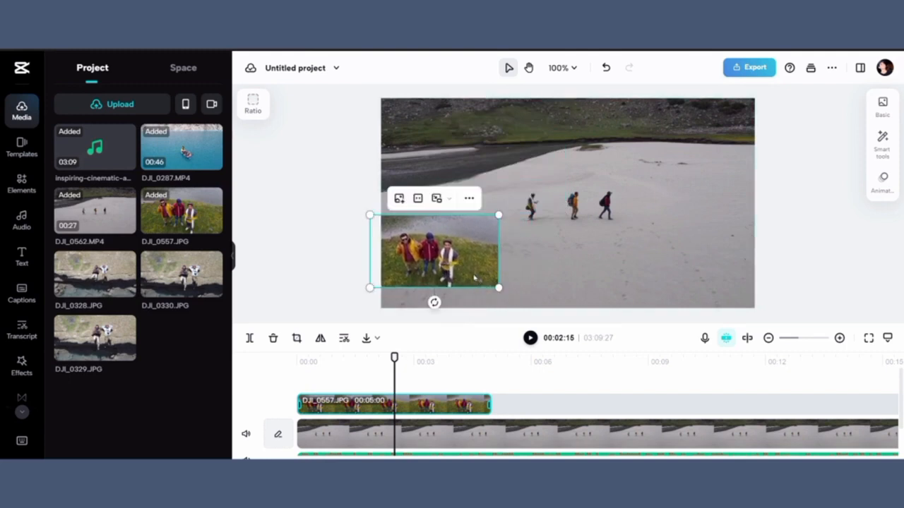
Step: Add a heading text at the playhead and replace its placeholder with a person's name
left_click(37, 267)
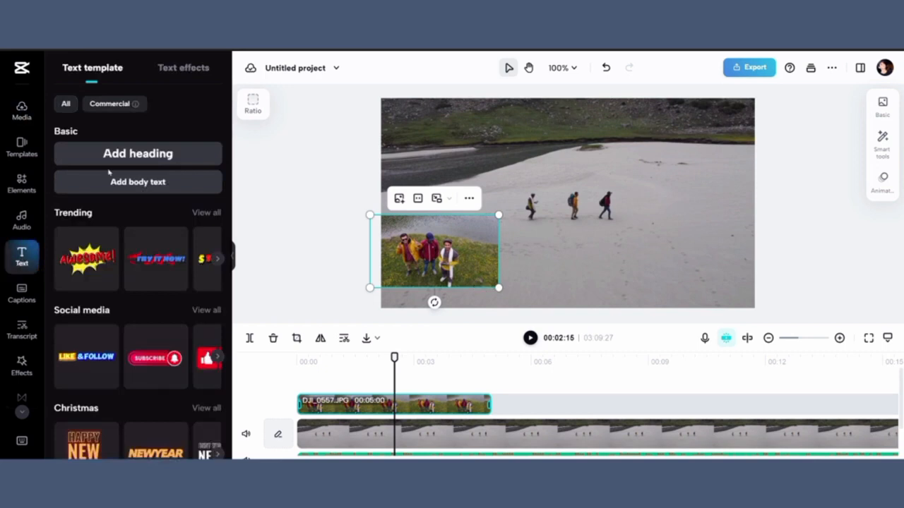
left_click(134, 157)
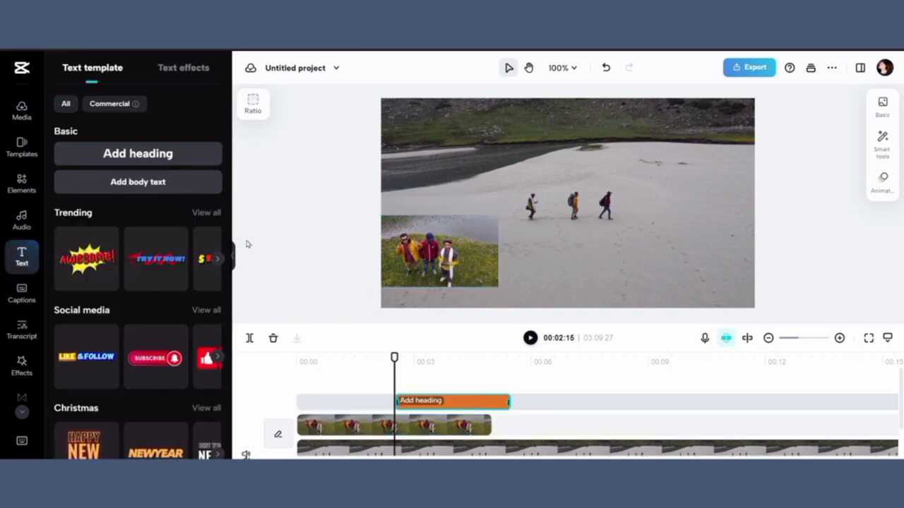
double_click(594, 189)
key("BackSpace")
key("BackSpace")
key("BackSpace")
key("BackSpace")
key("BackSpace")
key("BackSpace")
key("BackSpace")
key("BackSpace")
key("BackSpace")
key("BackSpace")
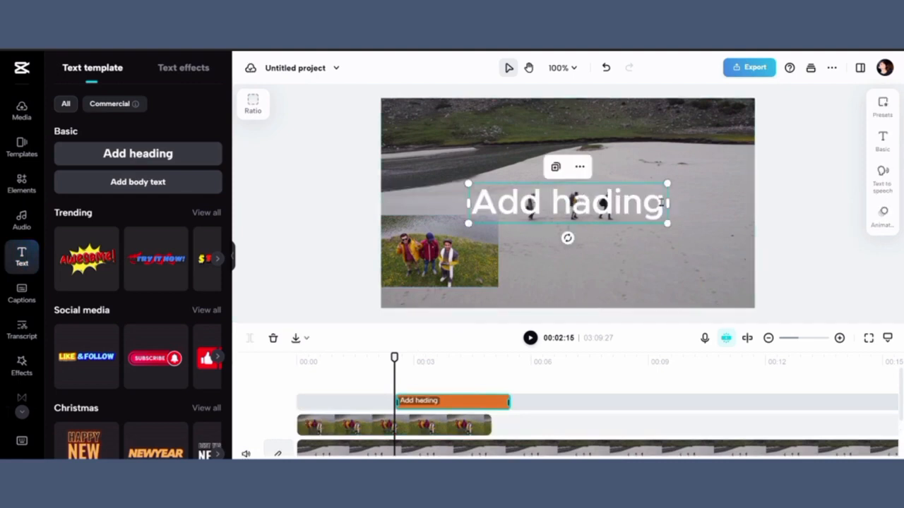
key("BackSpace")
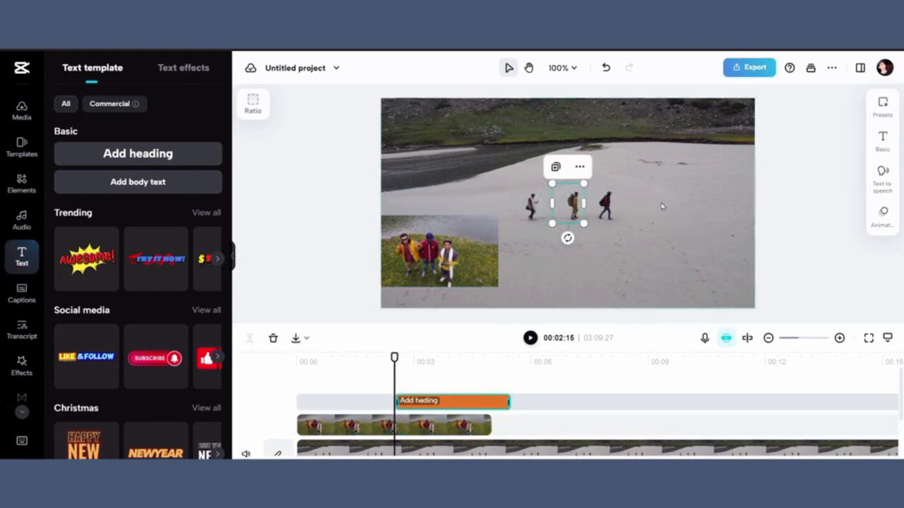
type("shu")
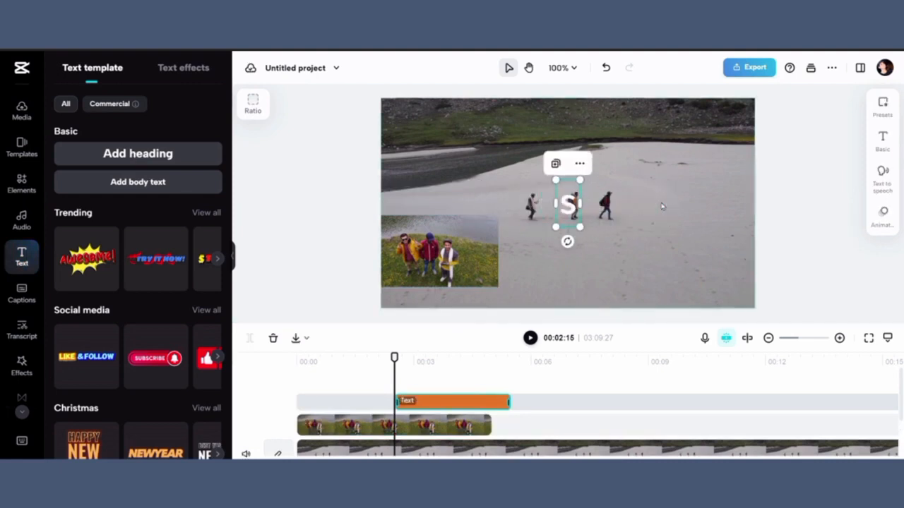
type("aib")
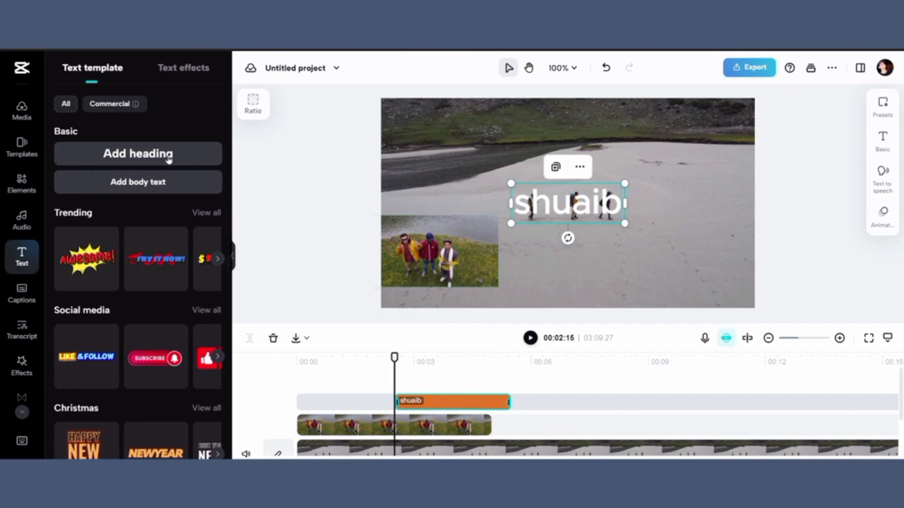
Step: Apply the purple-background text preset to the heading
left_click(171, 74)
left_click(879, 123)
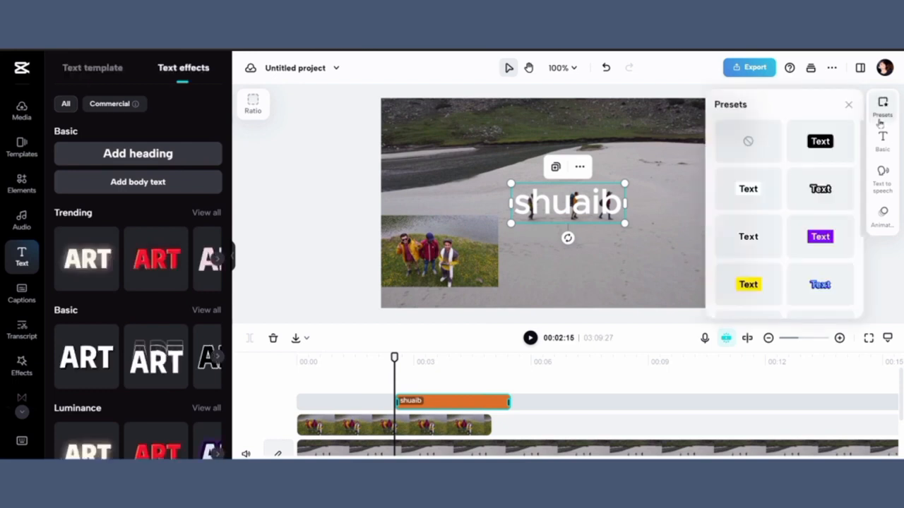
left_click(820, 237)
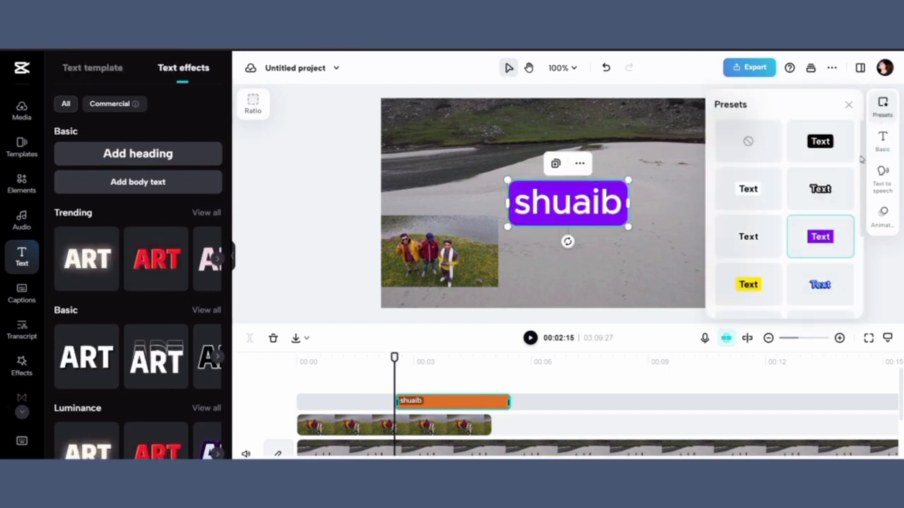
Step: Open the heading's basic text settings, then open the export options and choose Download
left_click(879, 145)
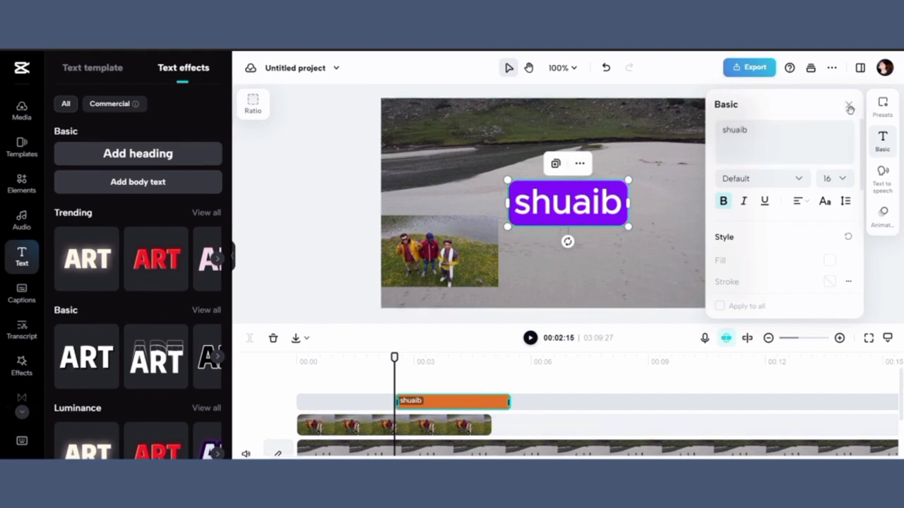
left_click(754, 74)
left_click(755, 72)
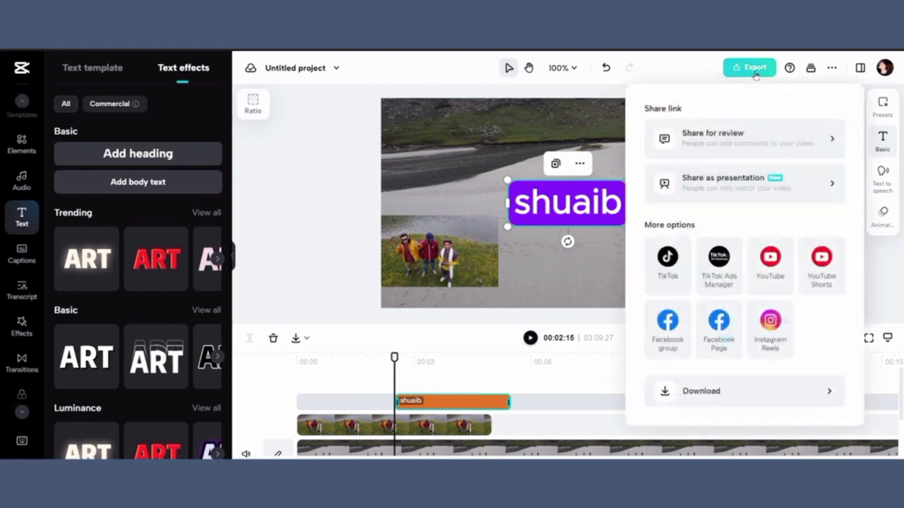
left_click(757, 69)
left_click(759, 67)
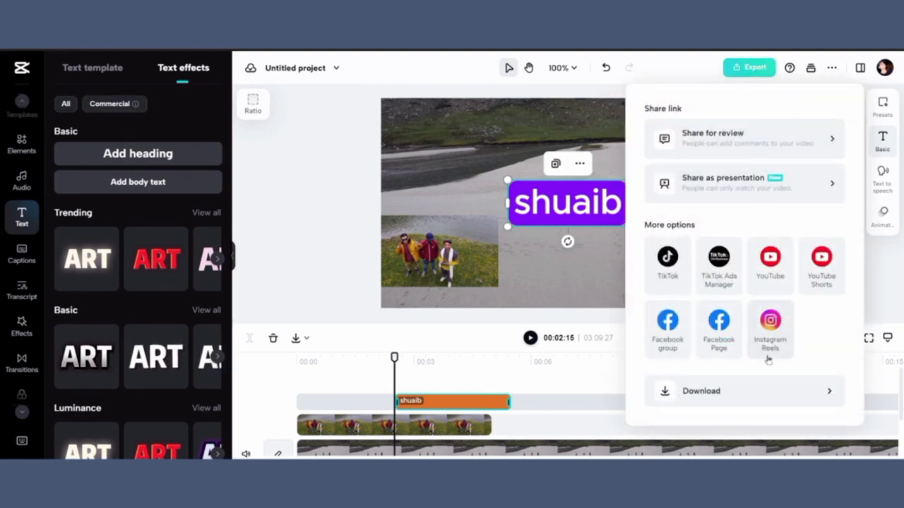
left_click(750, 399)
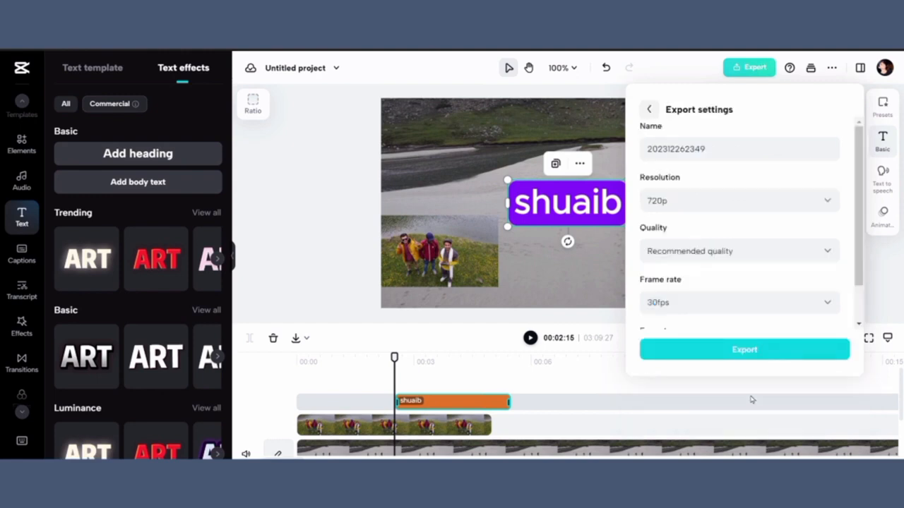
Step: Set the export resolution to 1080p and the quality to High quality
left_click(756, 205)
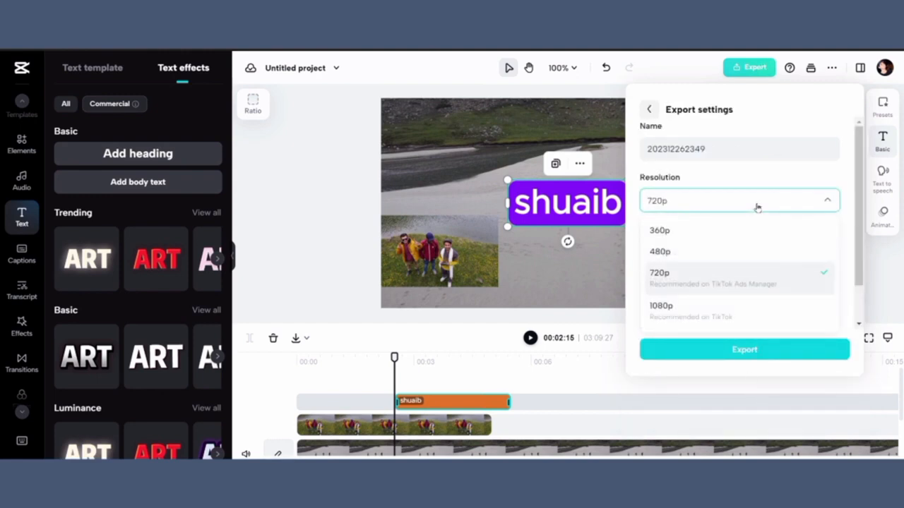
left_click(782, 306)
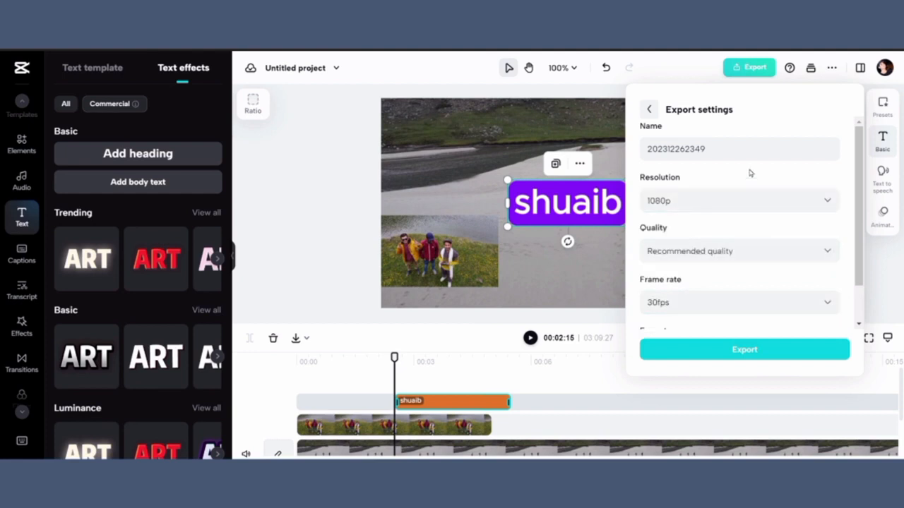
left_click(733, 147)
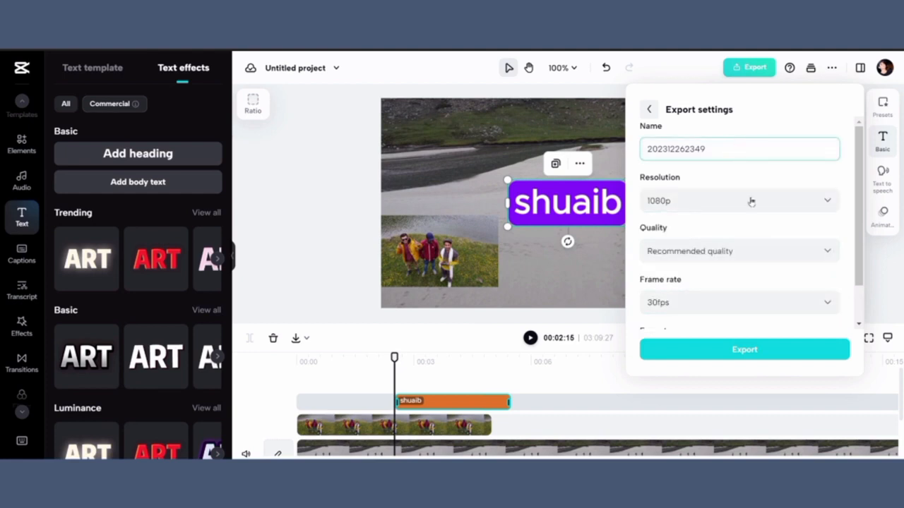
left_click(806, 252)
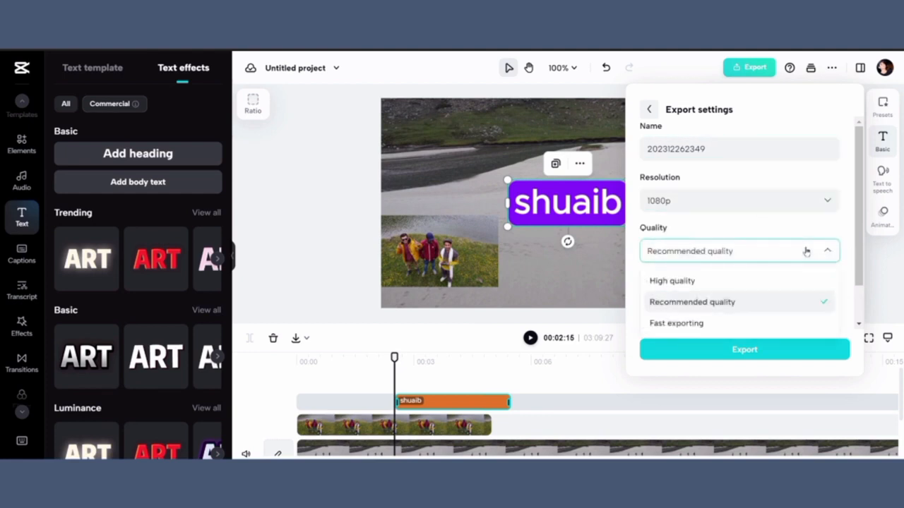
left_click(743, 278)
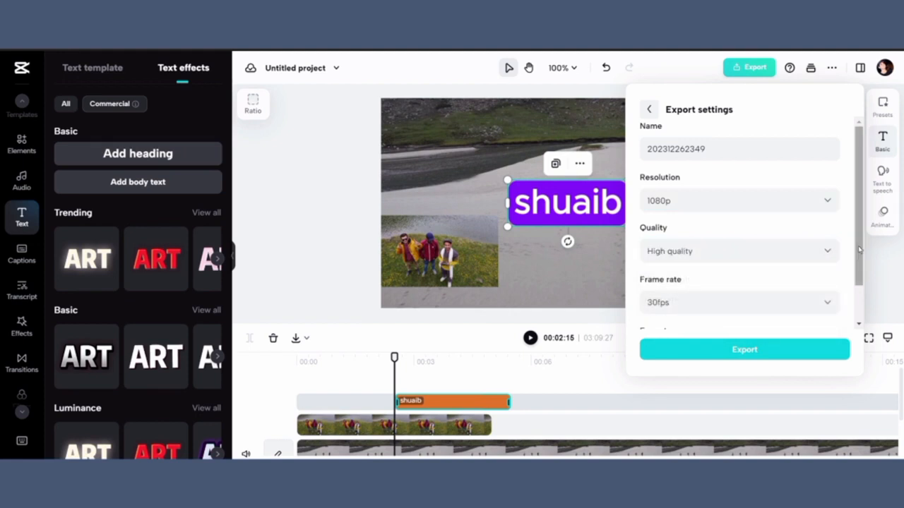
Step: Check the remaining export settings and start exporting the video
scroll(863, 277, "down", 1)
scroll(863, 283, "down", 1)
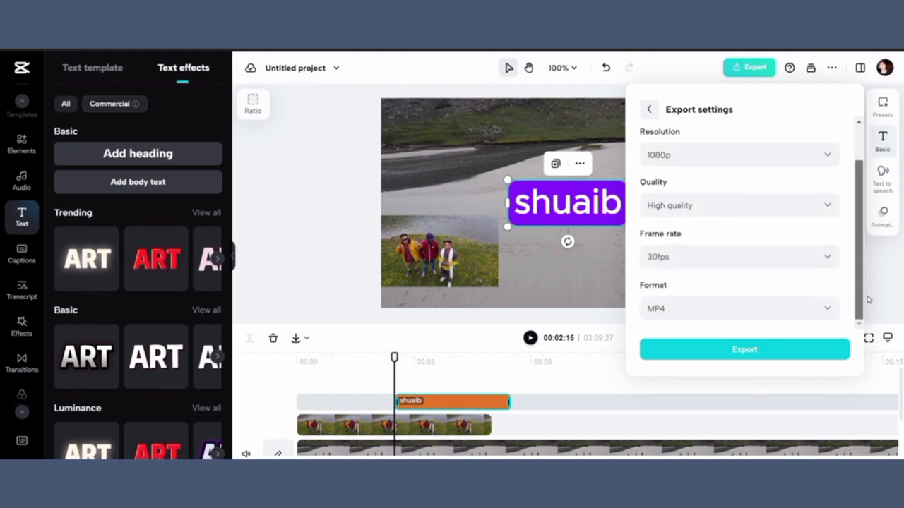
left_click(773, 347)
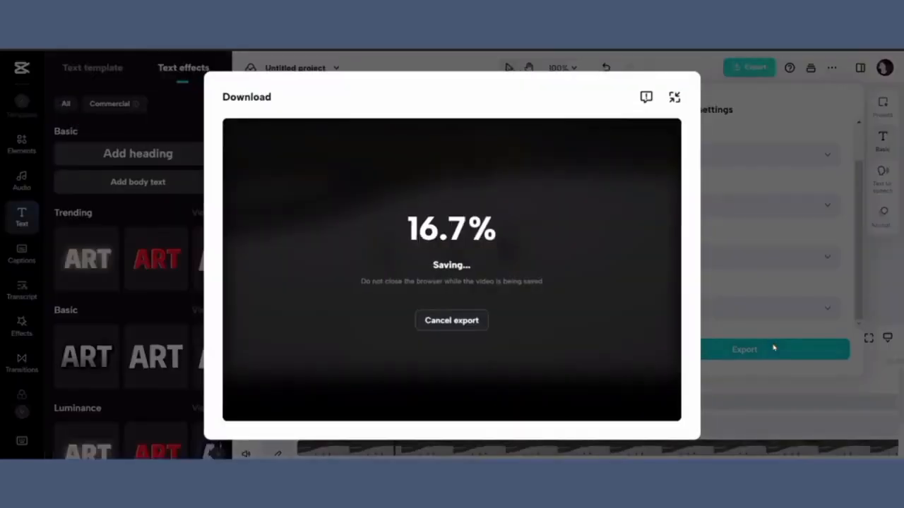